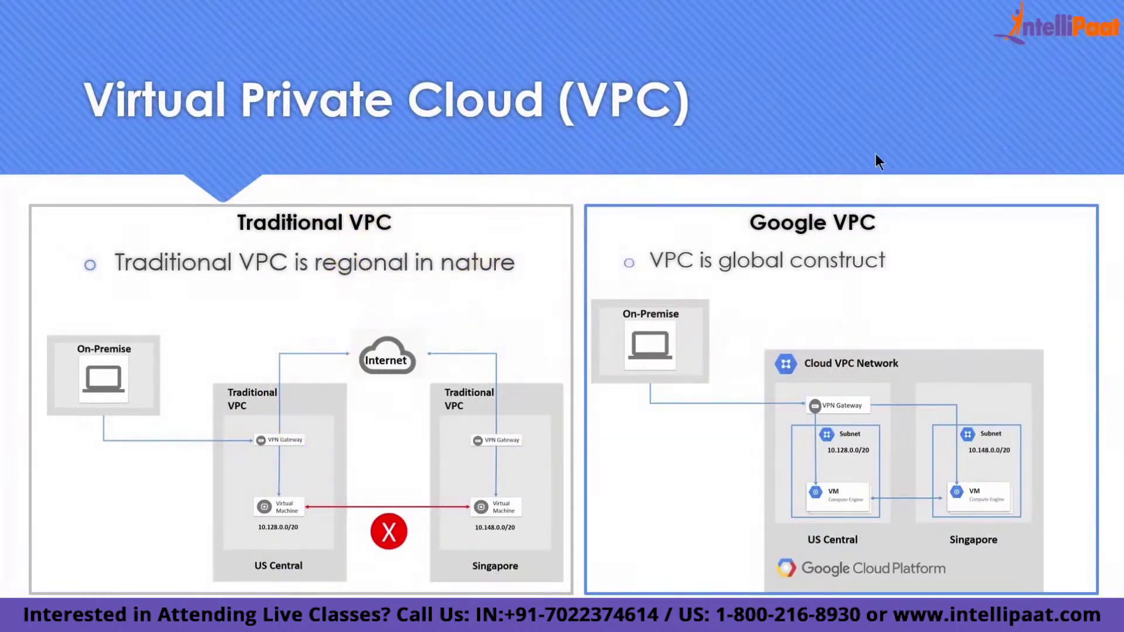
# Switch to Chrome, open the bookmarked AWS article on Multiple Region Multi-VPC Connectivity, and examine its Software VPN Appliances section.
pyautogui.hotkey('alt', 'Tab')
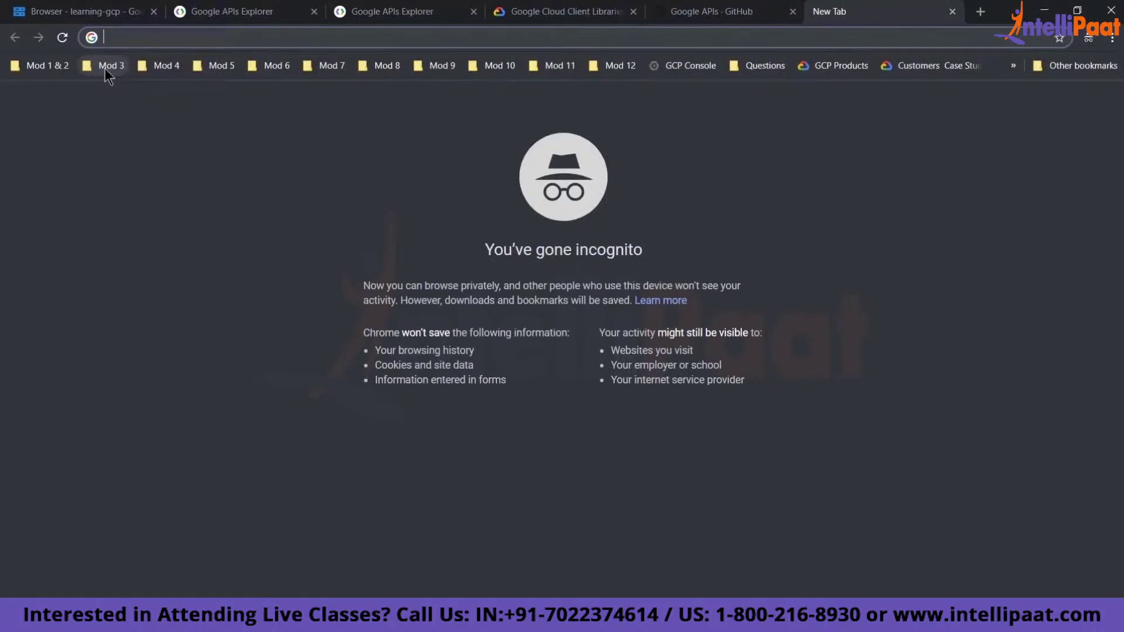
pyautogui.click(105, 66)
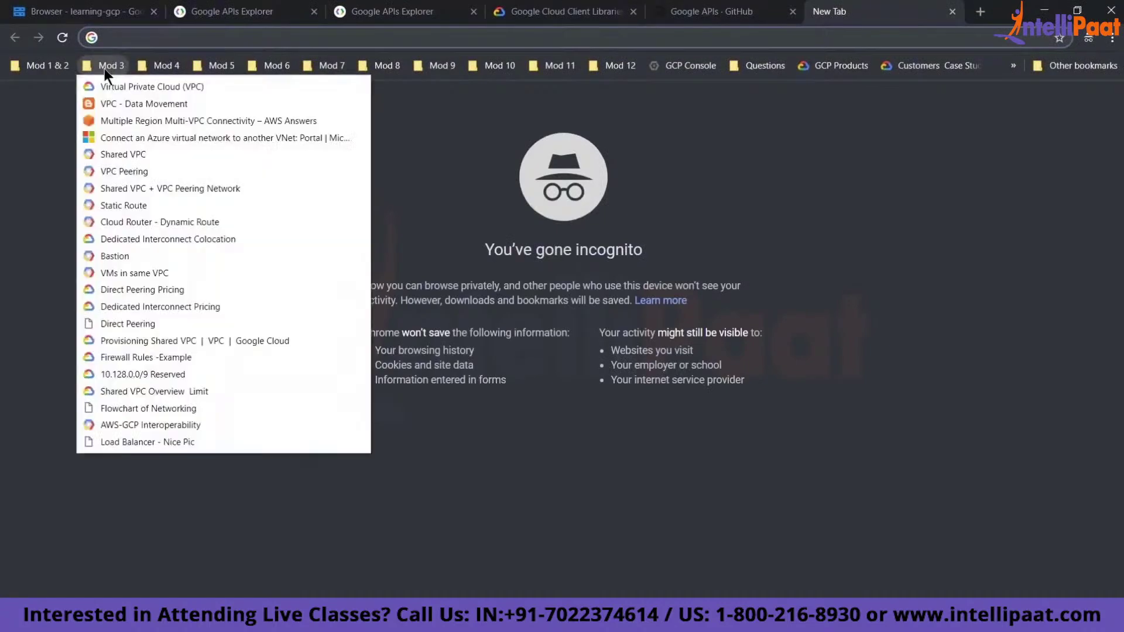
pyautogui.click(114, 121)
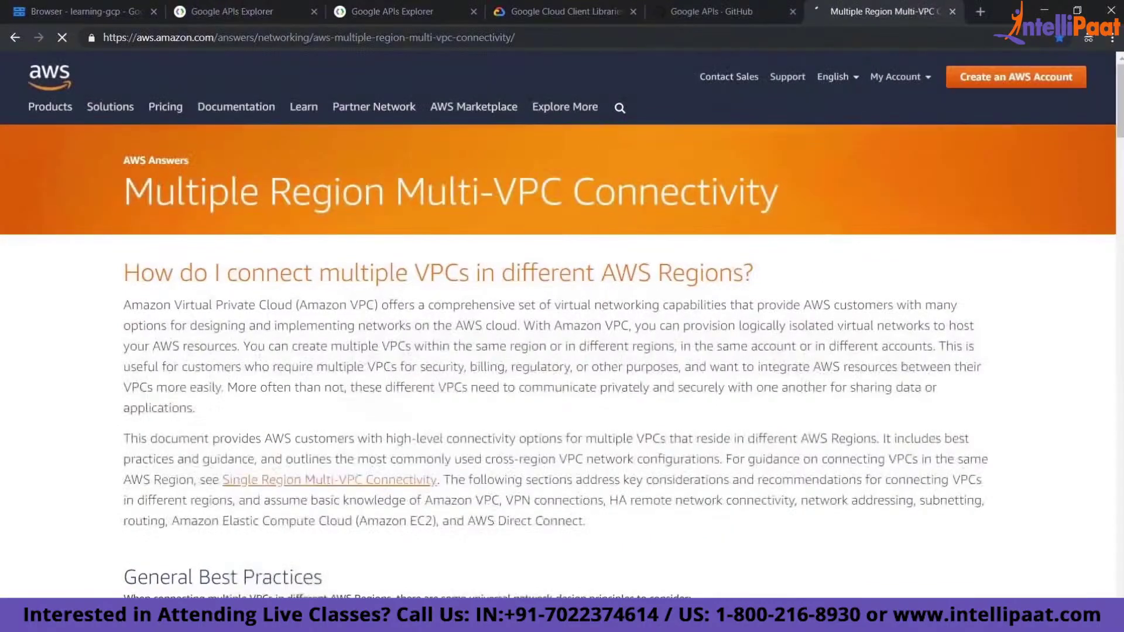
pyautogui.scroll(-15, 410, 493)
pyautogui.scroll(-10, 410, 494)
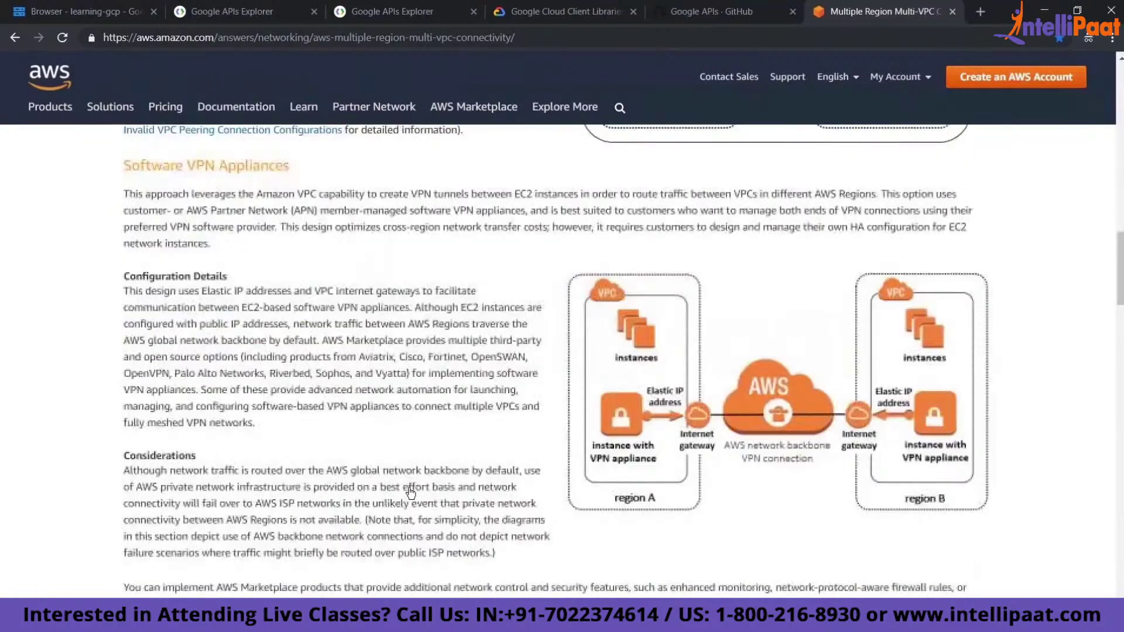
pyautogui.scroll(-1, 410, 494)
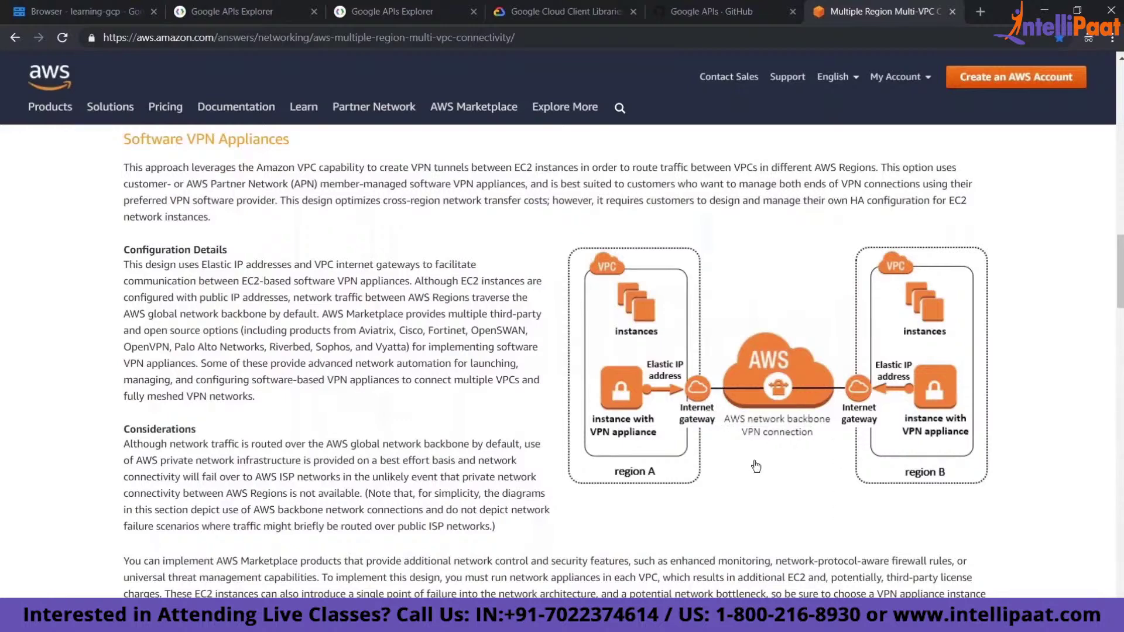
# Open the bookmarked Microsoft article on connecting an Azure virtual network to another VNet in a new tab.
pyautogui.hotkey('ctrl', 't')
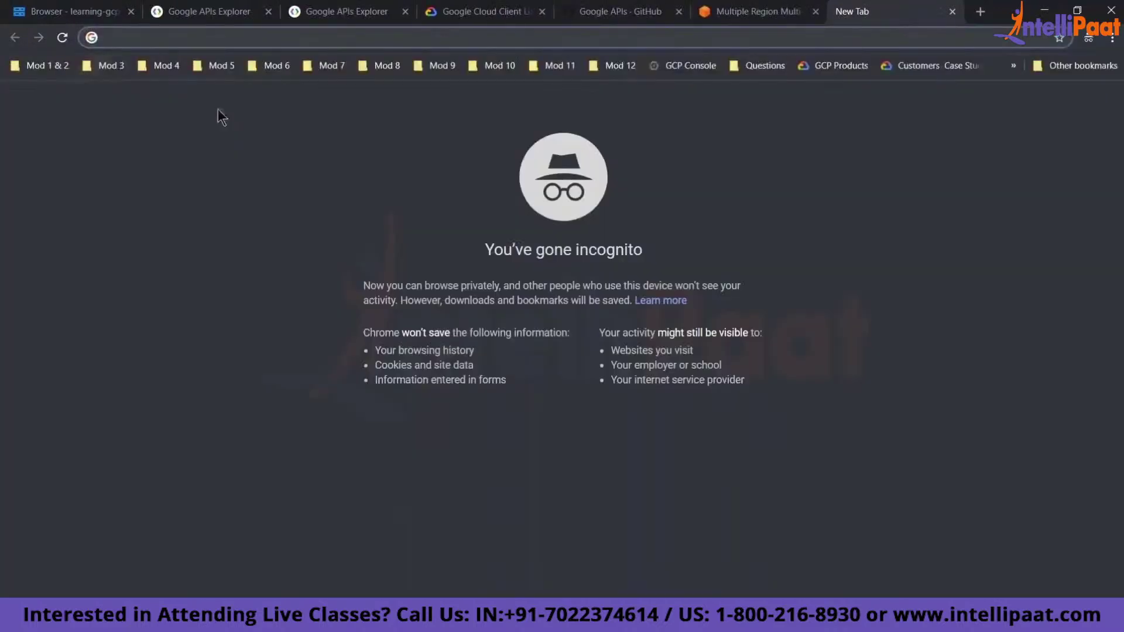
pyautogui.click(108, 69)
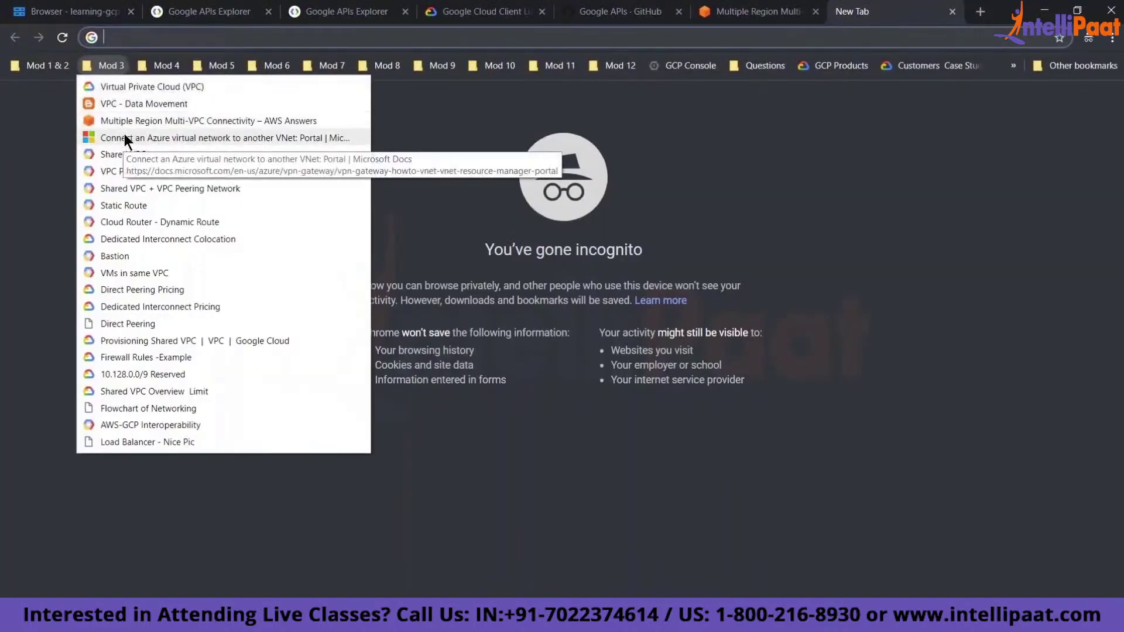
pyautogui.click(124, 134)
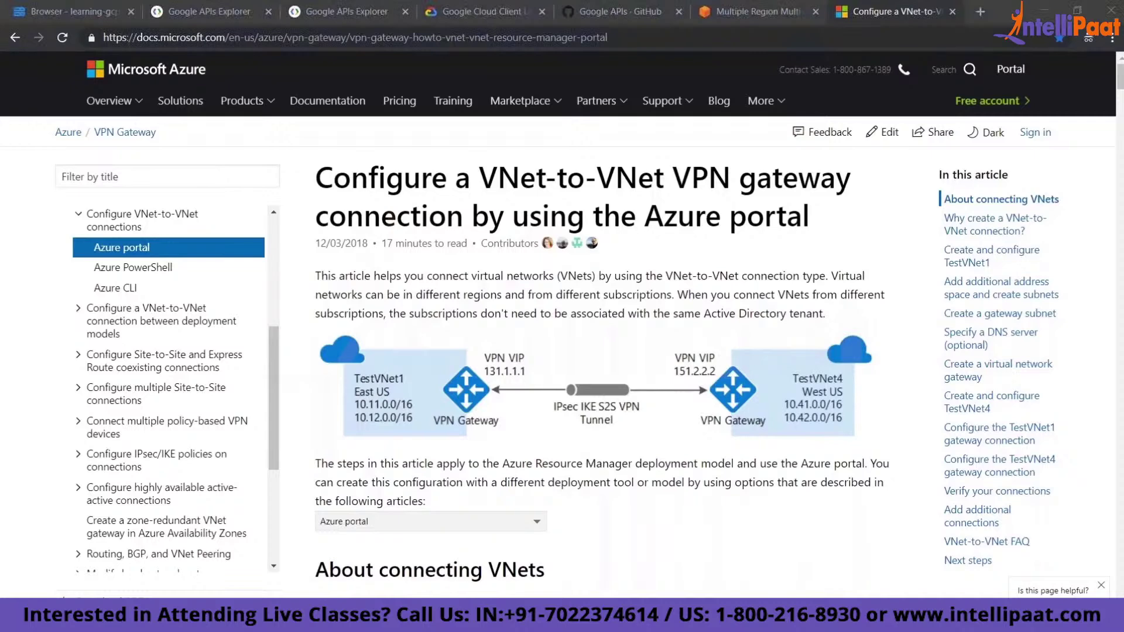
# Show the Network map on Google Cloud's Global Locations page and examine the worldwide cable connections.
pyautogui.hotkey('alt', 'Tab')
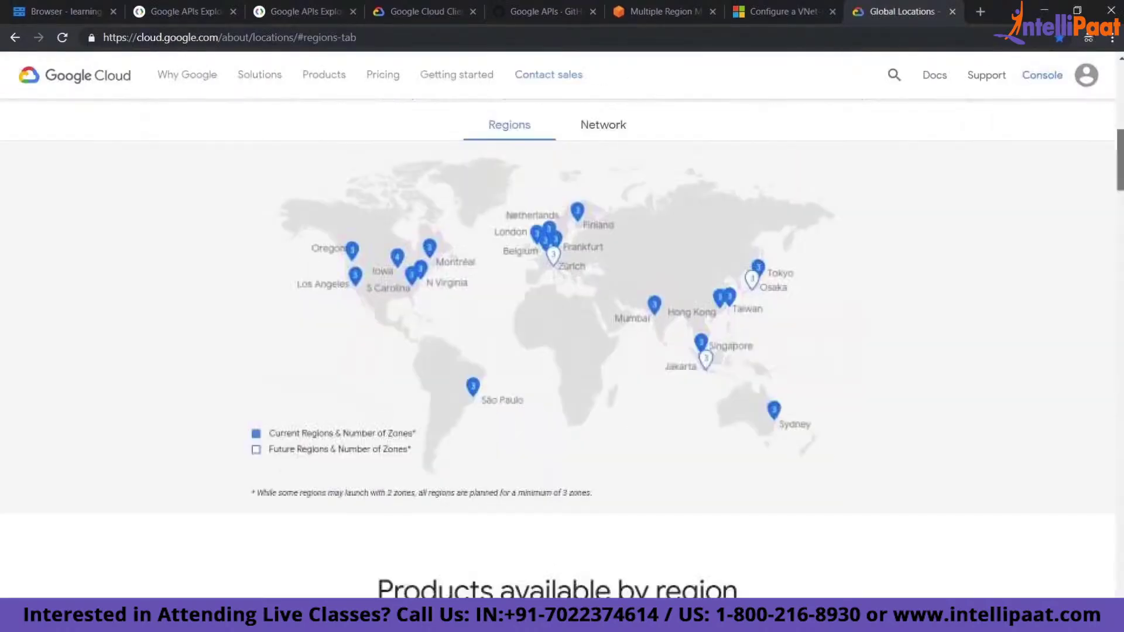
pyautogui.scroll(3, 825, 298)
pyautogui.click(603, 326)
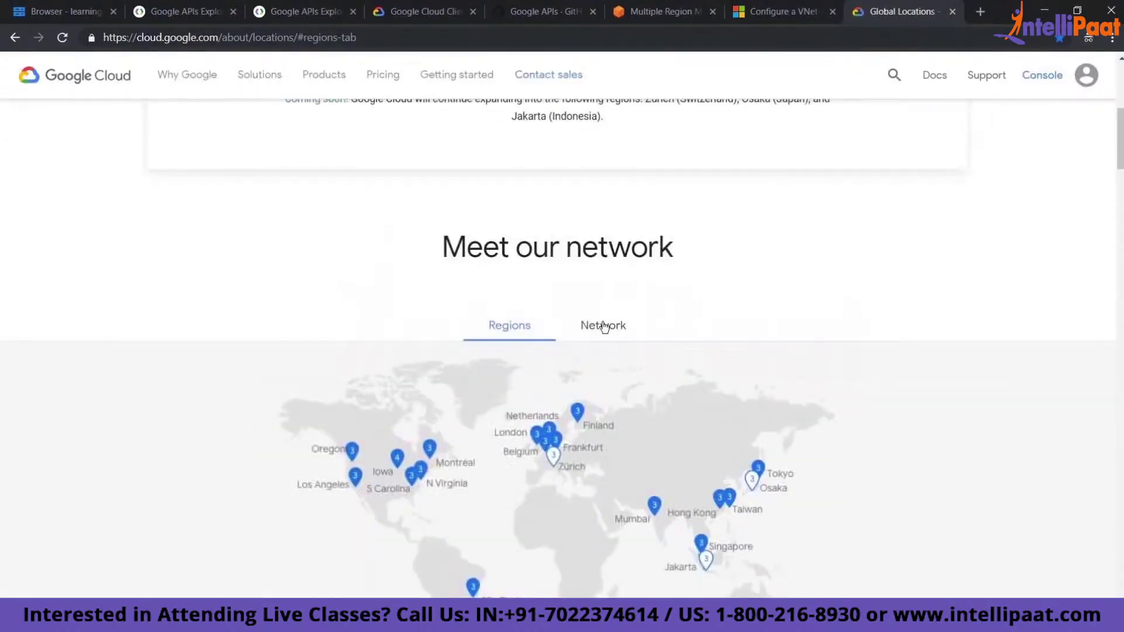
pyautogui.scroll(-3, 377, 391)
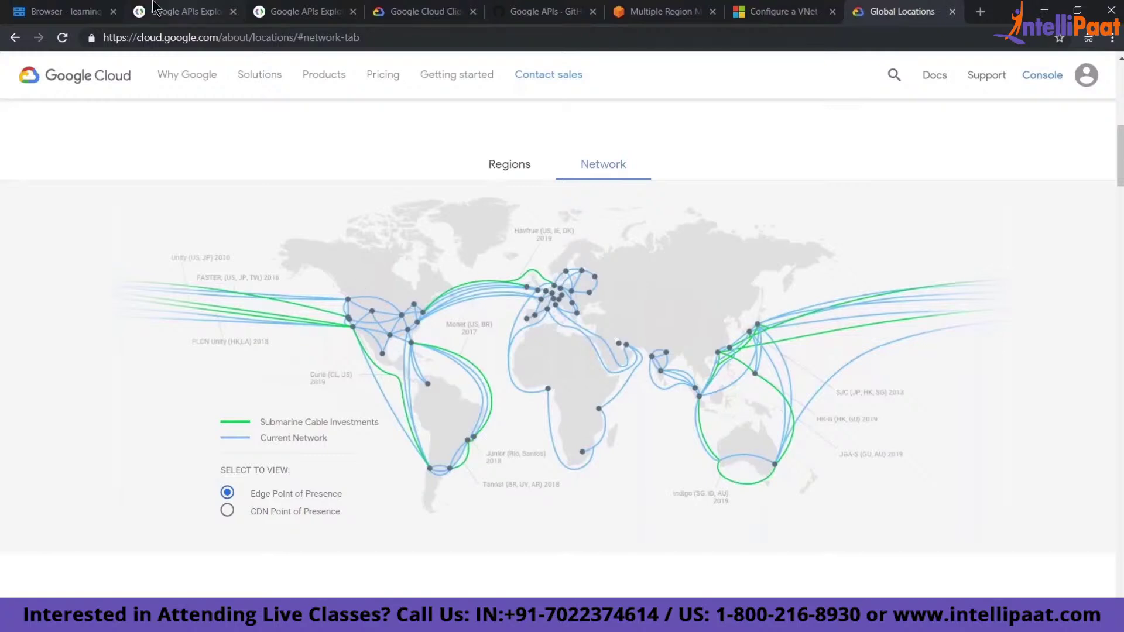
# Go to Compute Engine's VM instances in the learning-gcp console and start creating a new instance.
pyautogui.click(58, 25)
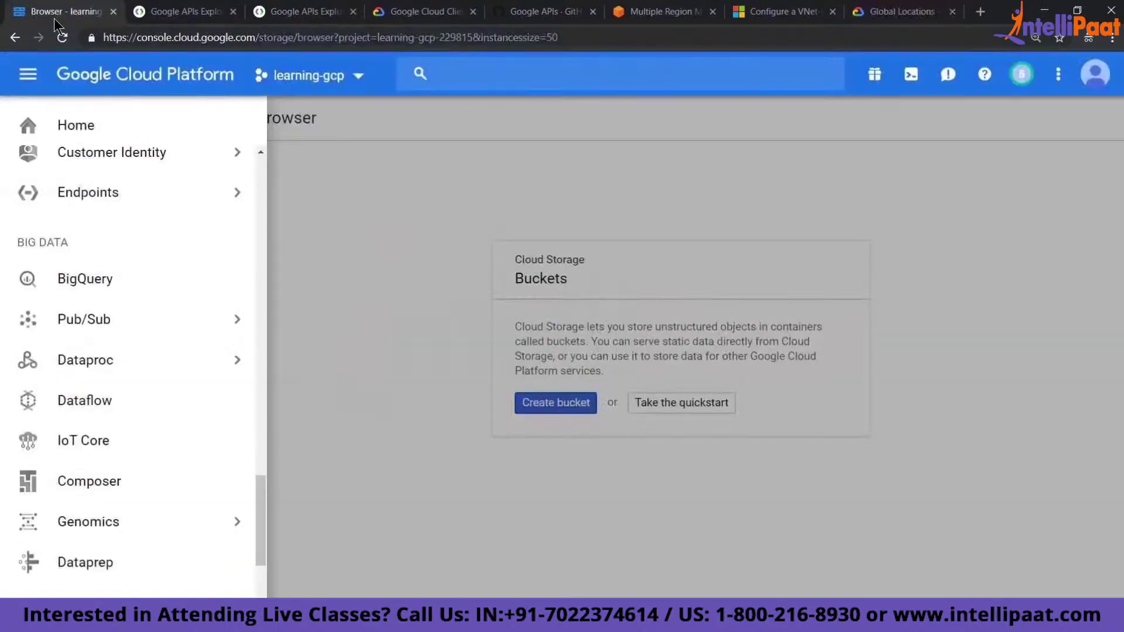
pyautogui.scroll(20, 251, 351)
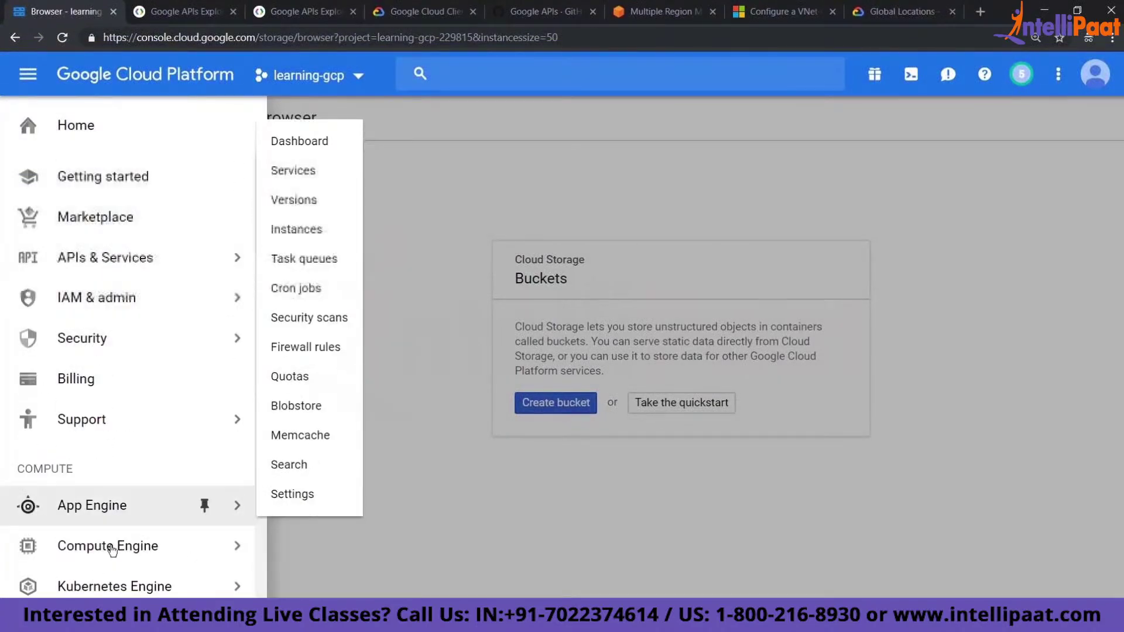
pyautogui.click(112, 550)
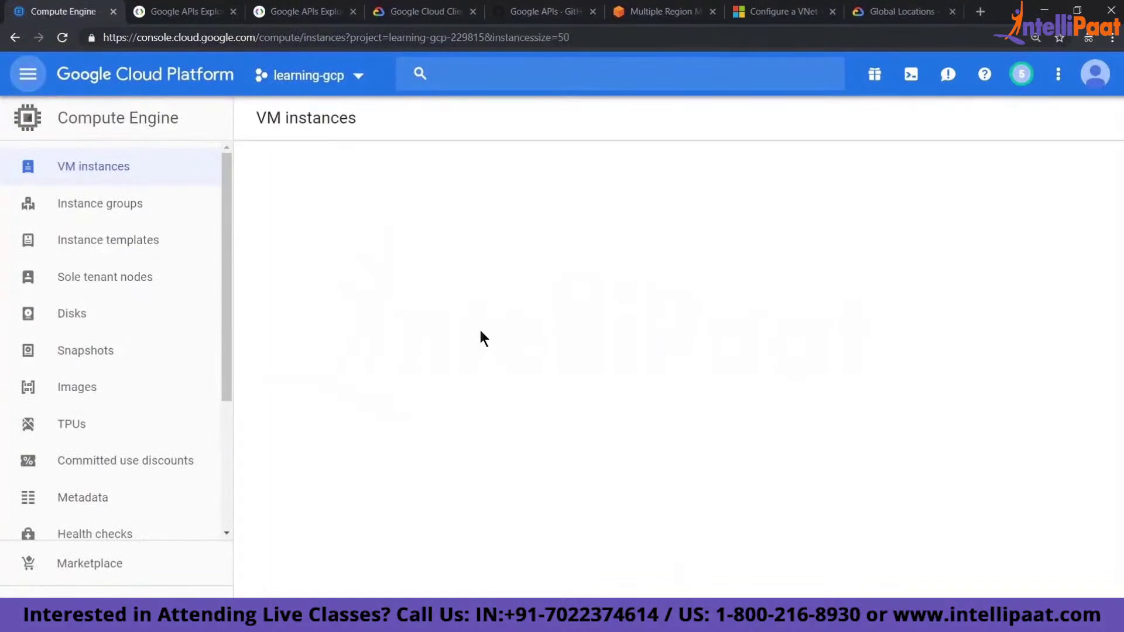
pyautogui.click(545, 401)
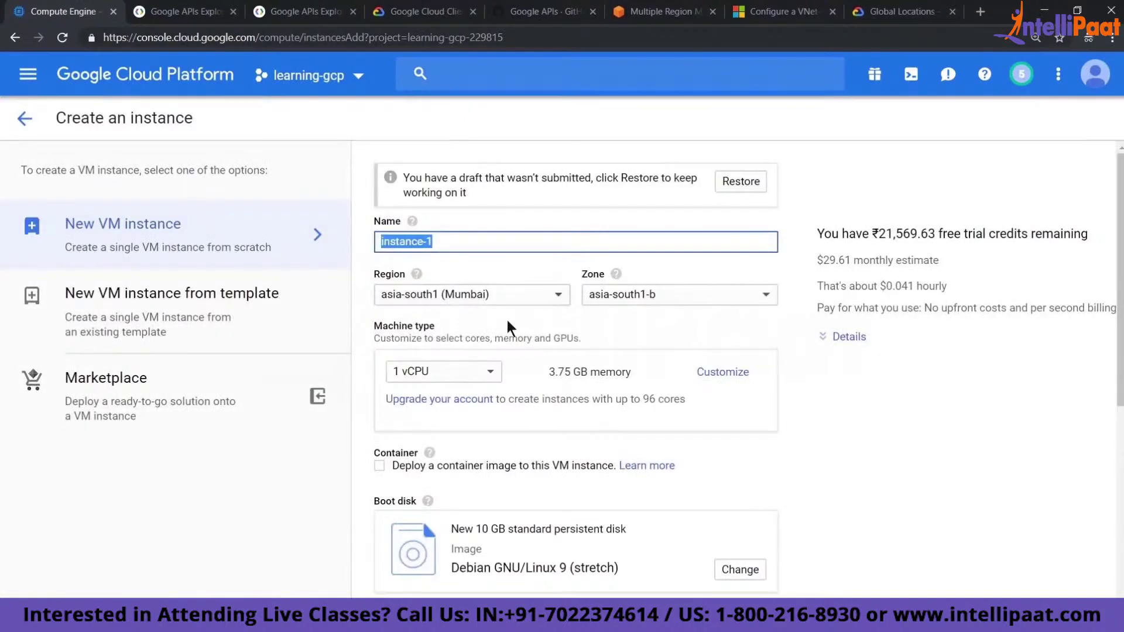
# Name the new VM server-us and set its region to us-central1 (Iowa).
pyautogui.write('server-')
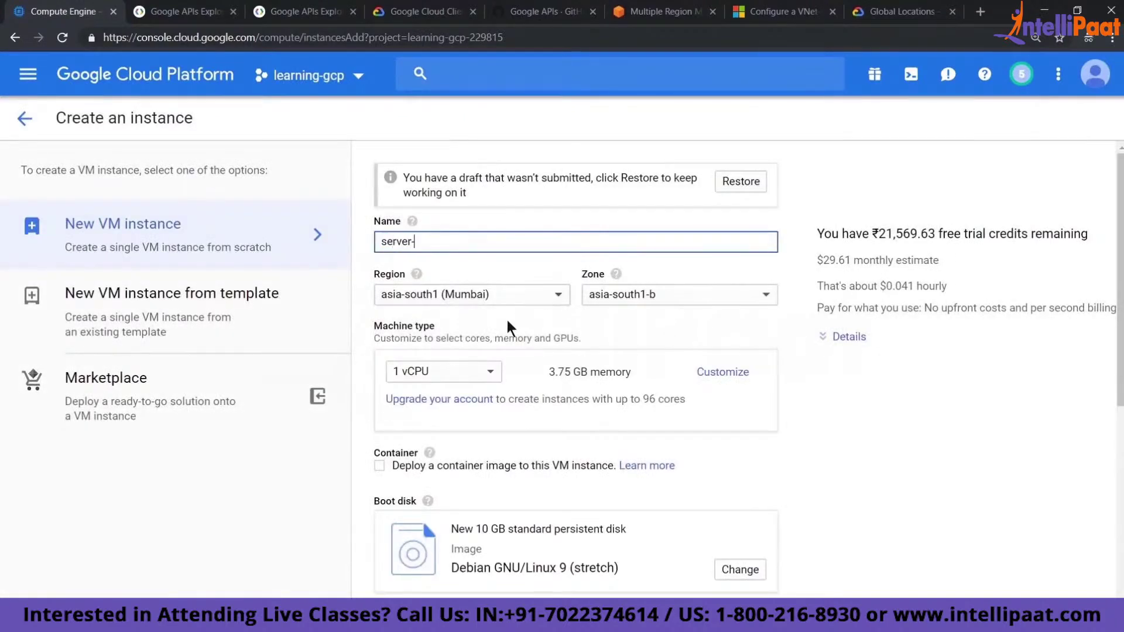
pyautogui.write('mu')
pyautogui.click(472, 294)
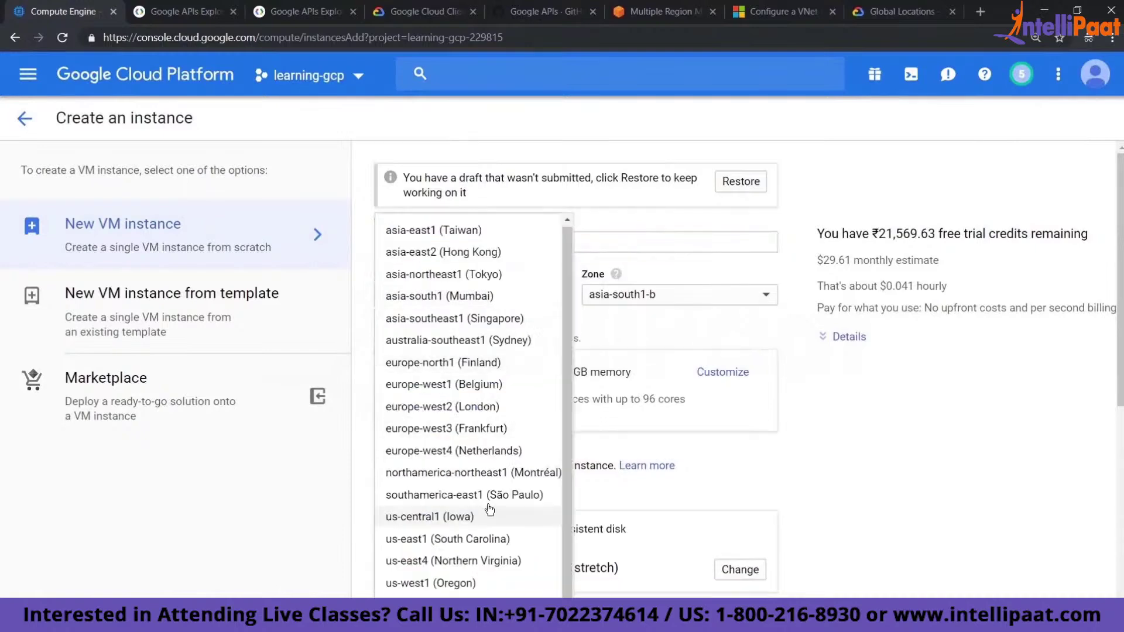
pyautogui.click(480, 518)
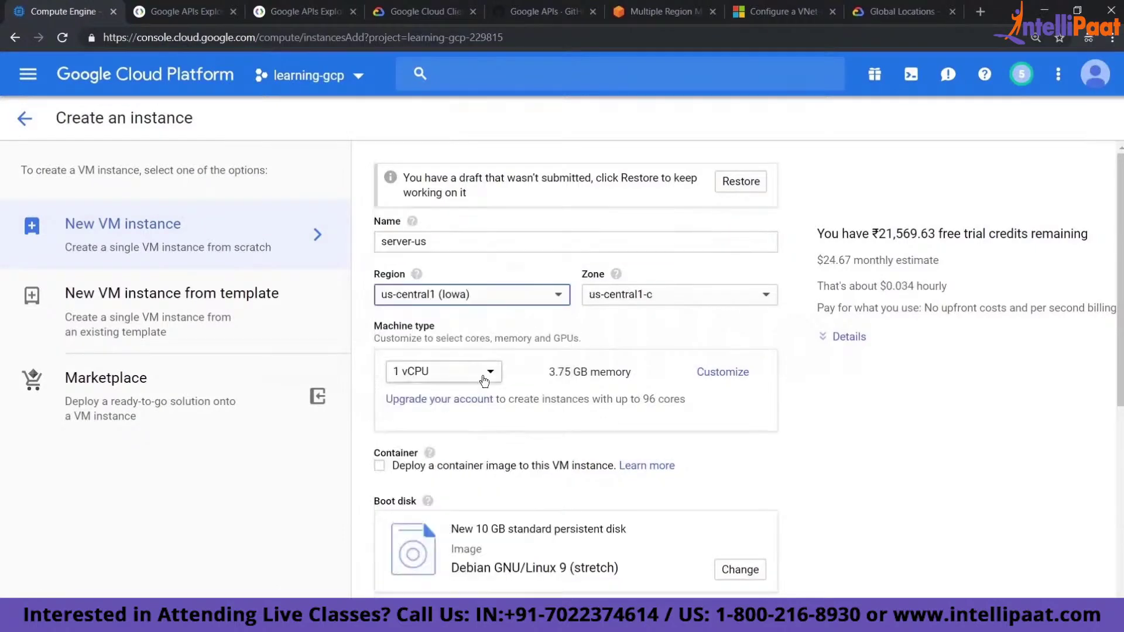
# Set the machine type of server-us to micro (1 shared vCPU) and create the instance.
pyautogui.click(476, 380)
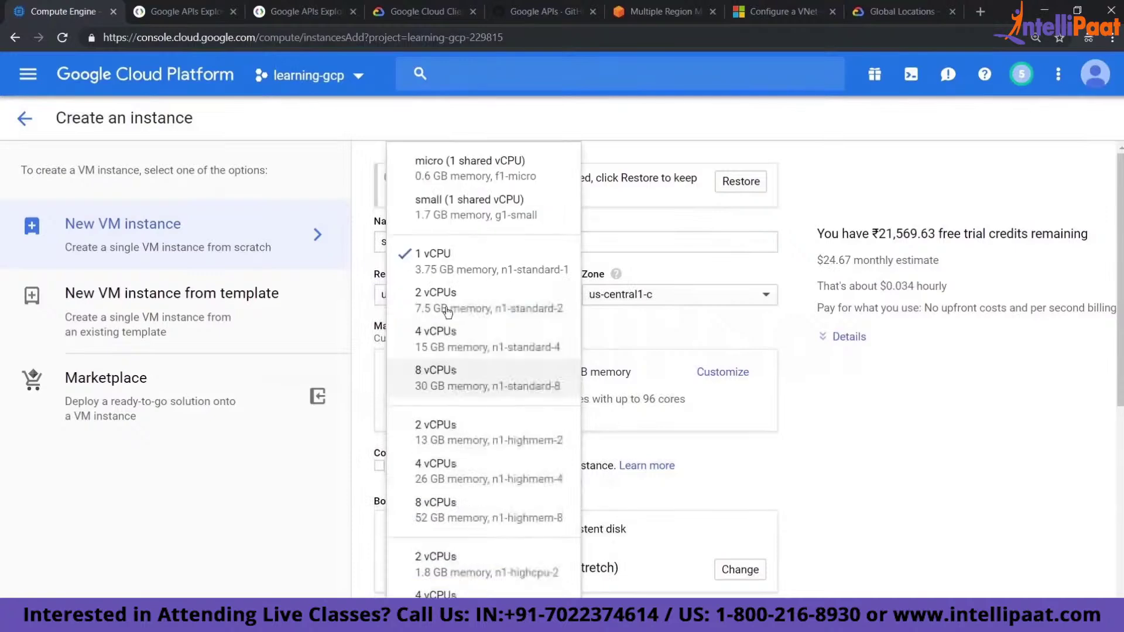
pyautogui.click(456, 168)
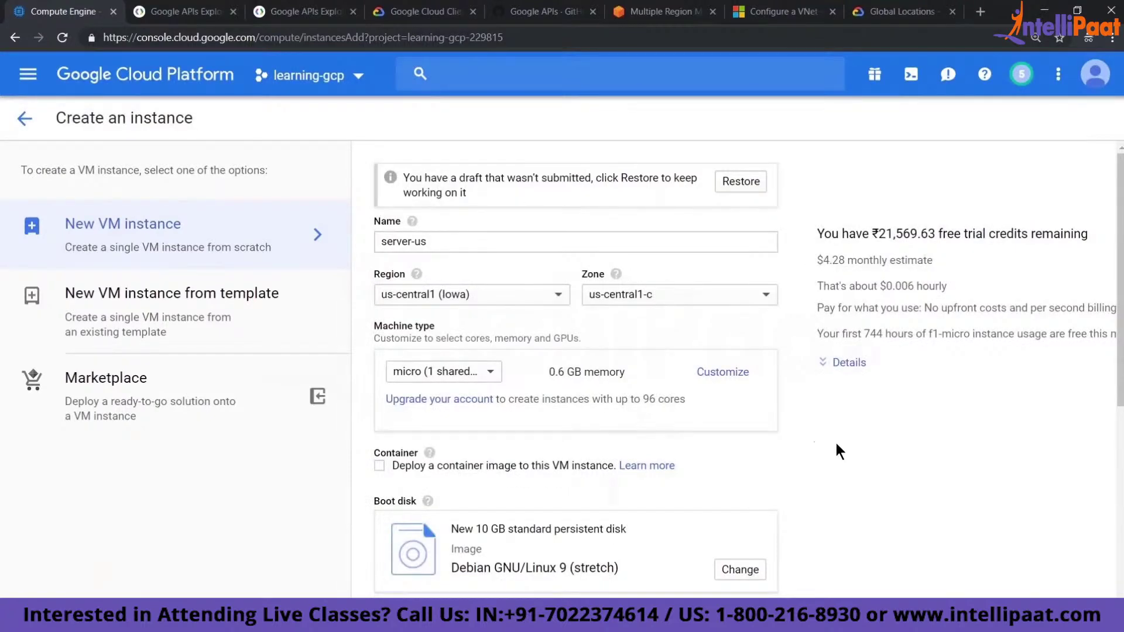
pyautogui.scroll(-6, 840, 451)
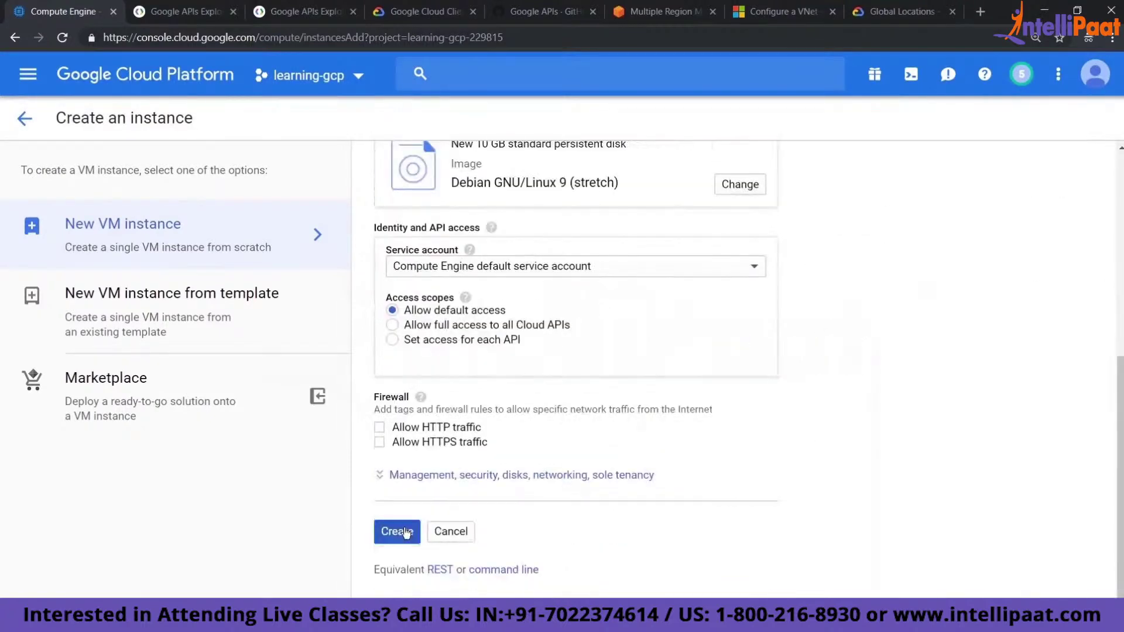
pyautogui.click(394, 531)
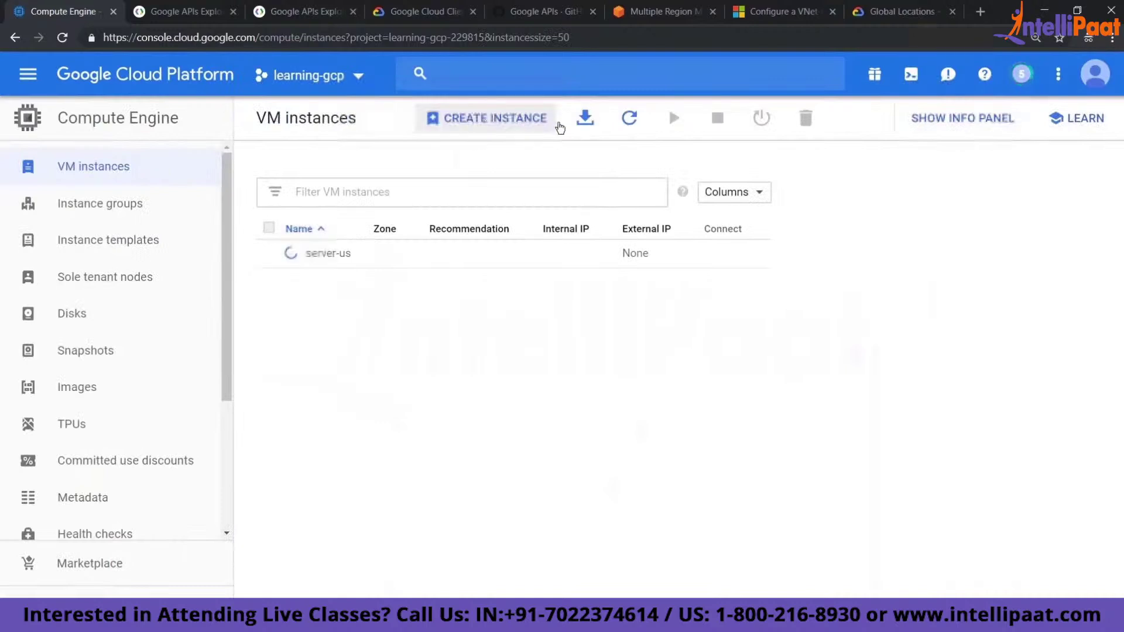
# Start a second VM instance named server-sg in the asia-southeast1 (Singapore) region.
pyautogui.click(526, 126)
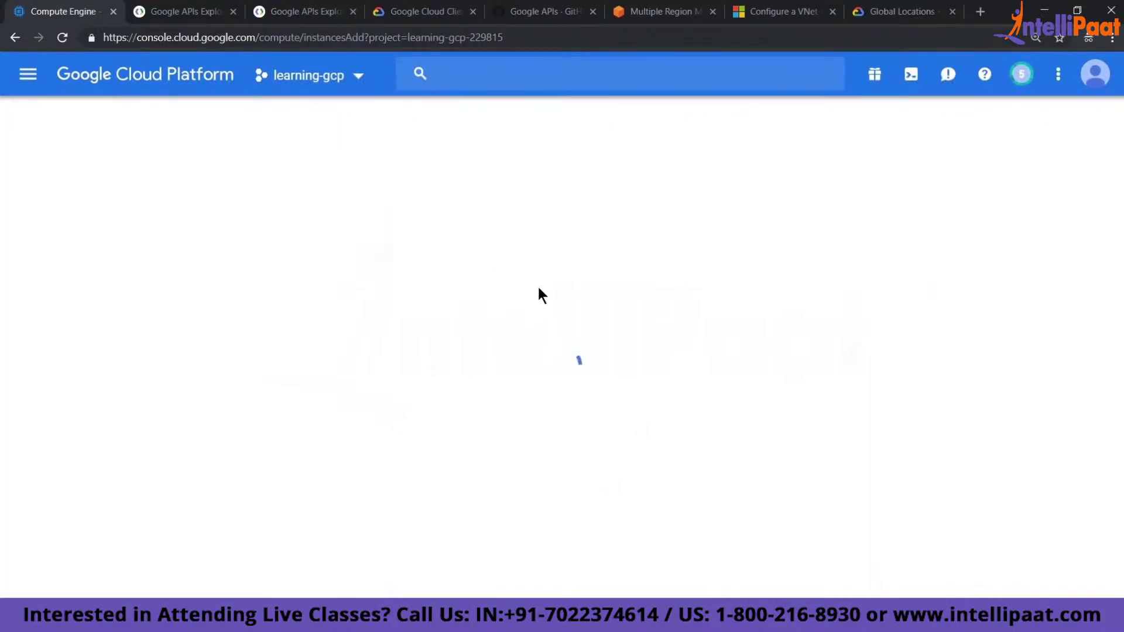
pyautogui.hotkey('ctrl', 'a')
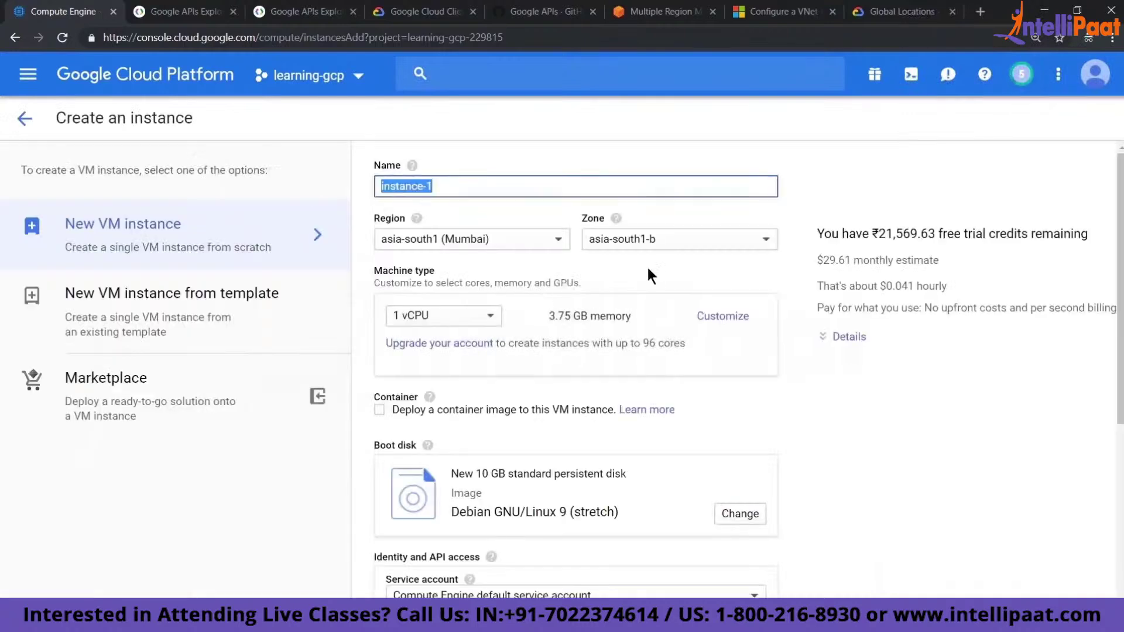
pyautogui.write('server')
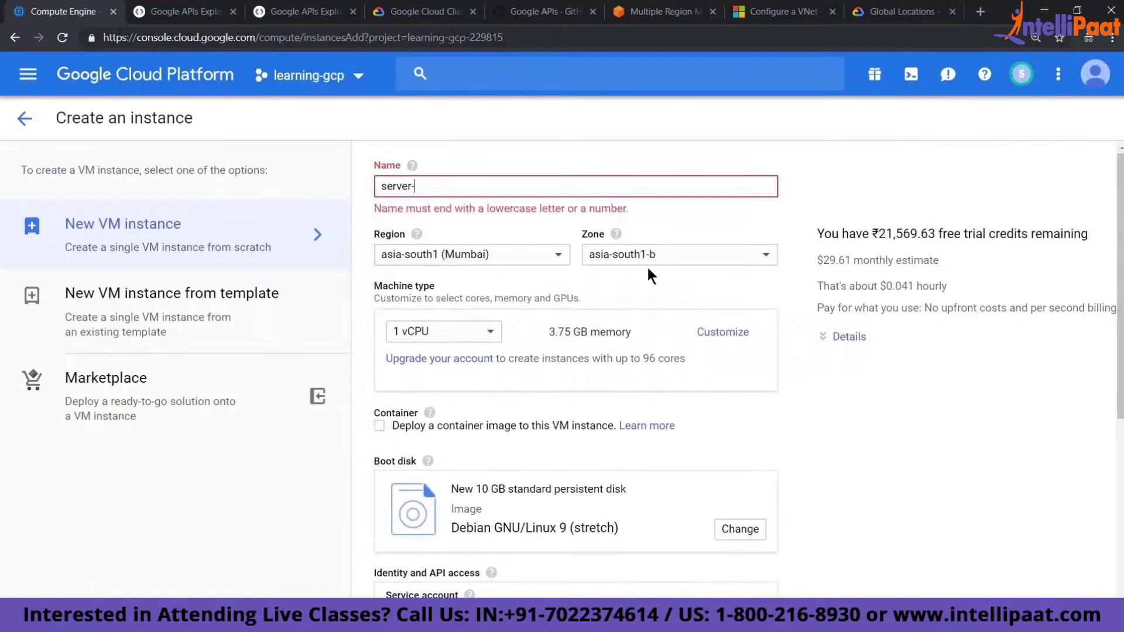
pyautogui.write('-sg')
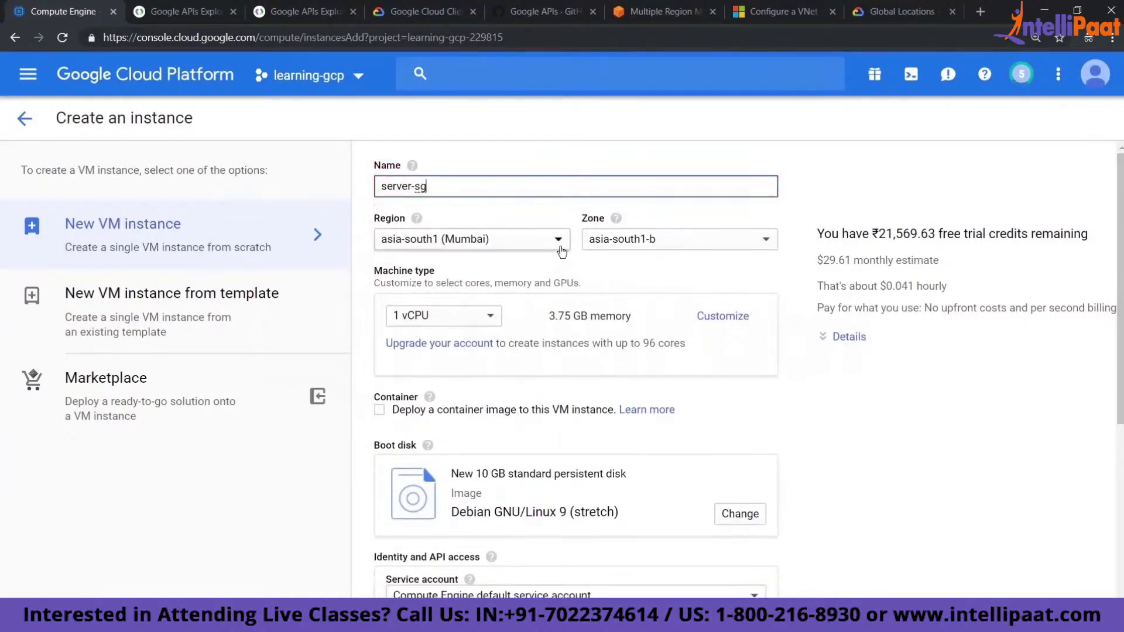
pyautogui.click(471, 239)
pyautogui.click(454, 261)
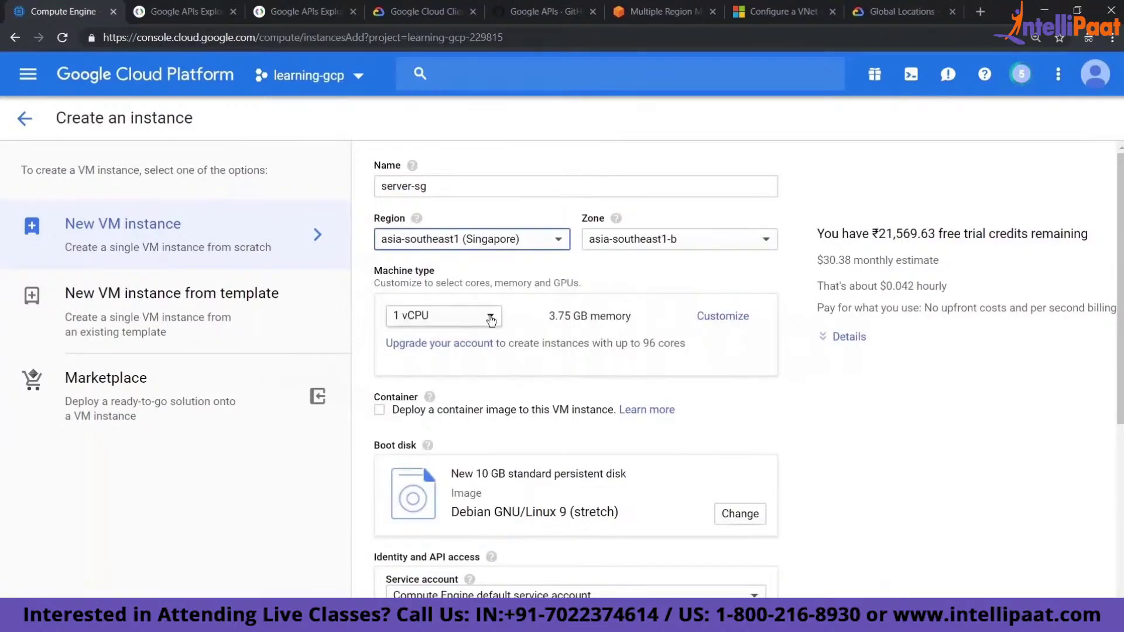
# Set the machine type of server-sg to micro (1 shared vCPU) and create the instance.
pyautogui.click(473, 316)
pyautogui.click(449, 168)
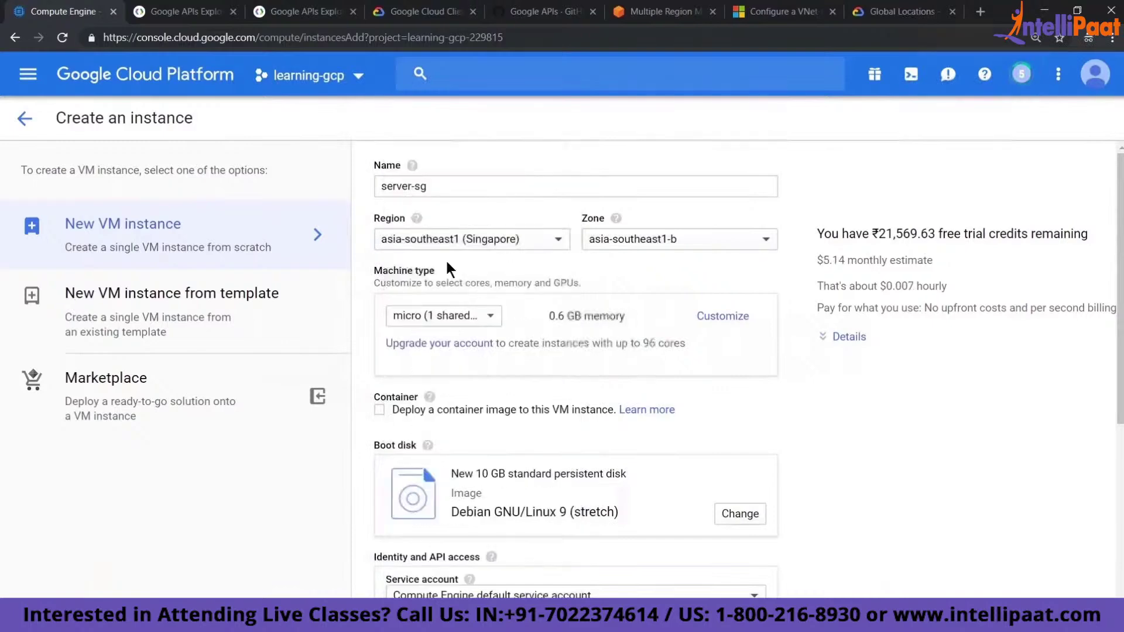
pyautogui.scroll(-5, 410, 468)
pyautogui.click(401, 530)
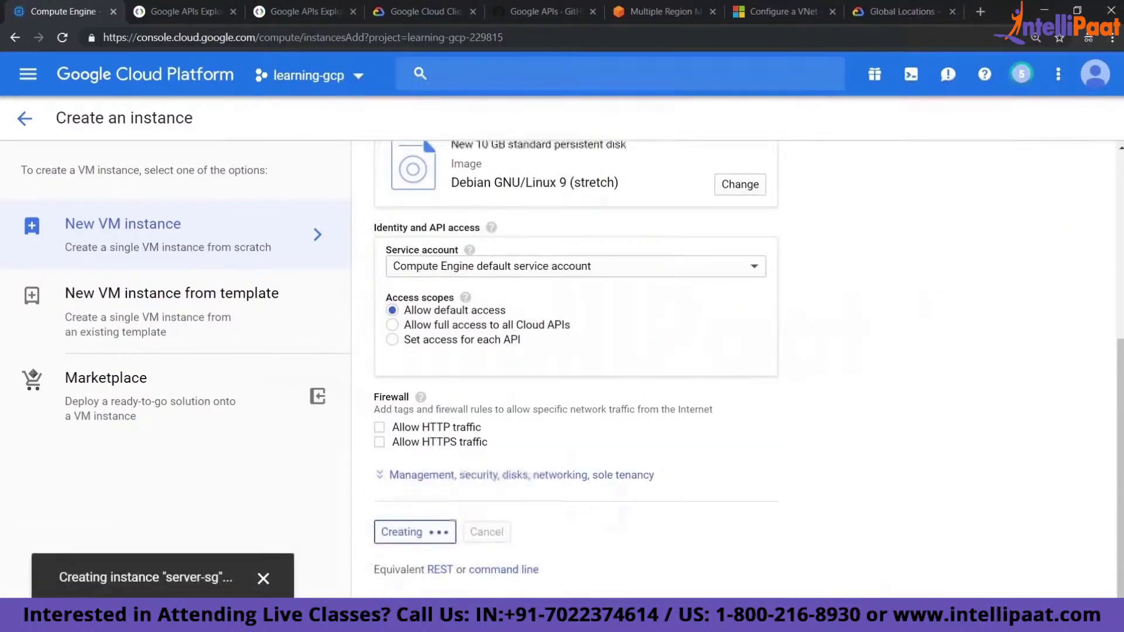
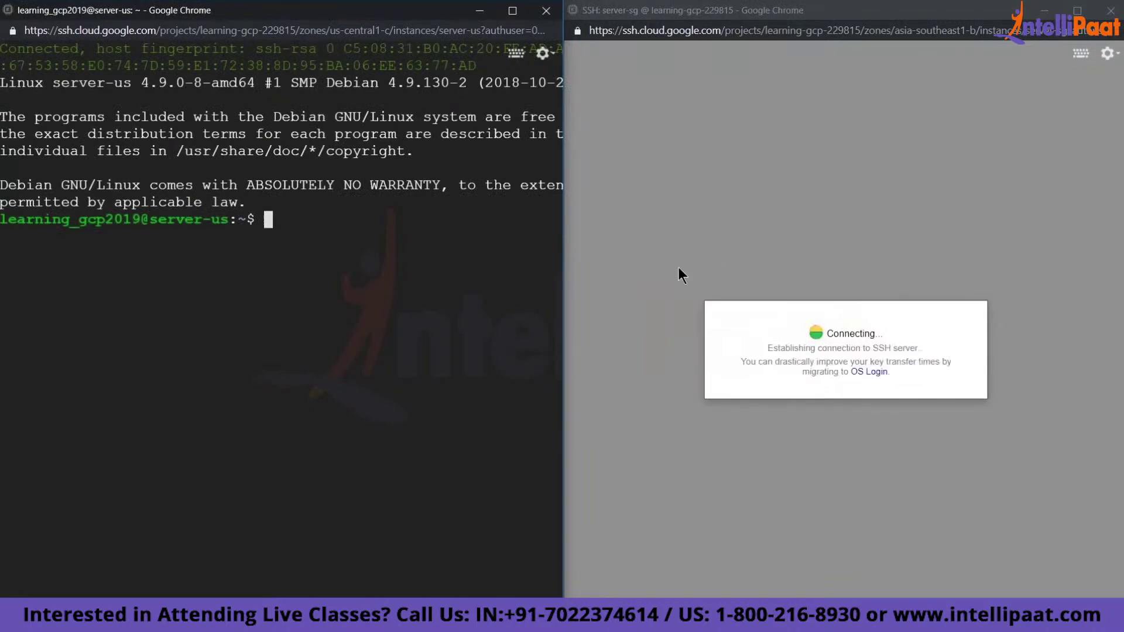
# Clear the server-us SSH terminal and list its network interfaces with "ip a".
pyautogui.write('clear')
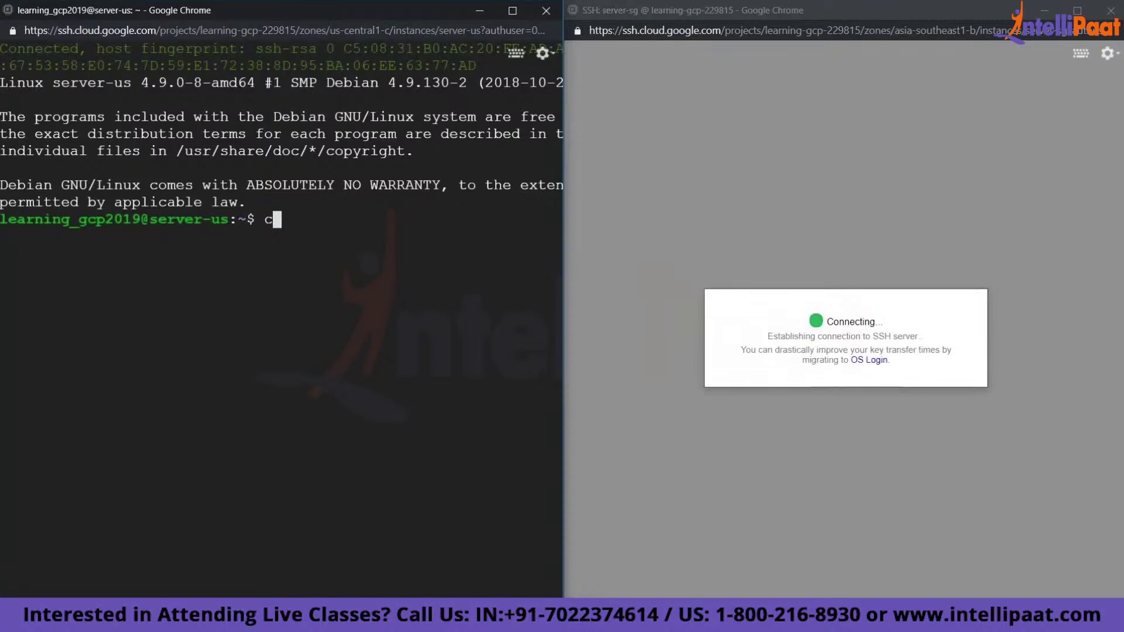
pyautogui.press('Return')
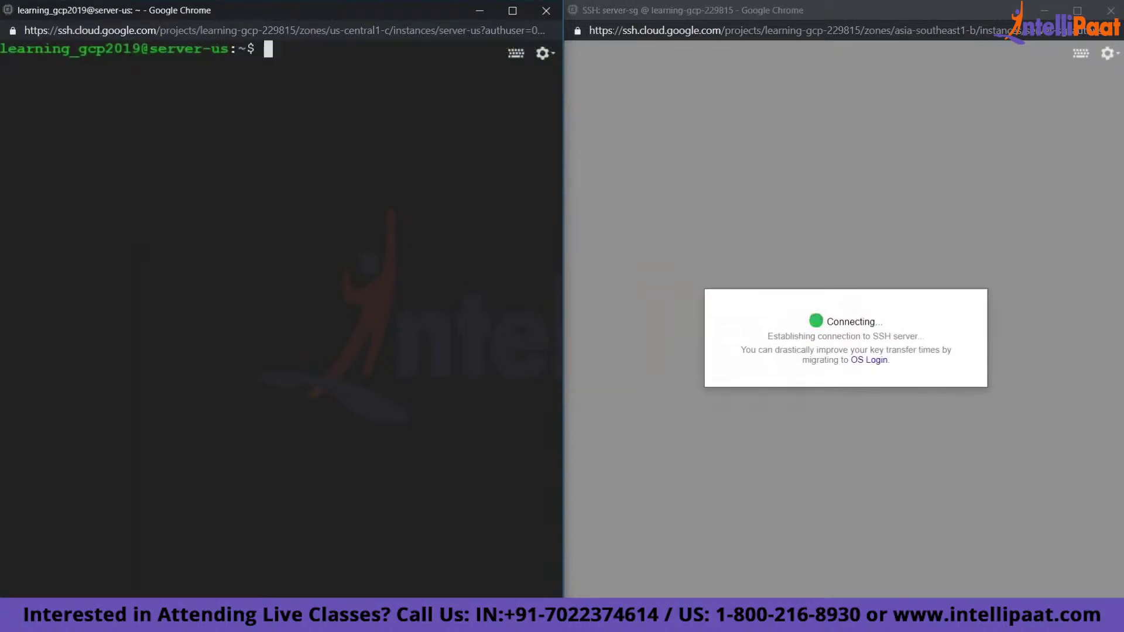
pyautogui.write('ip a')
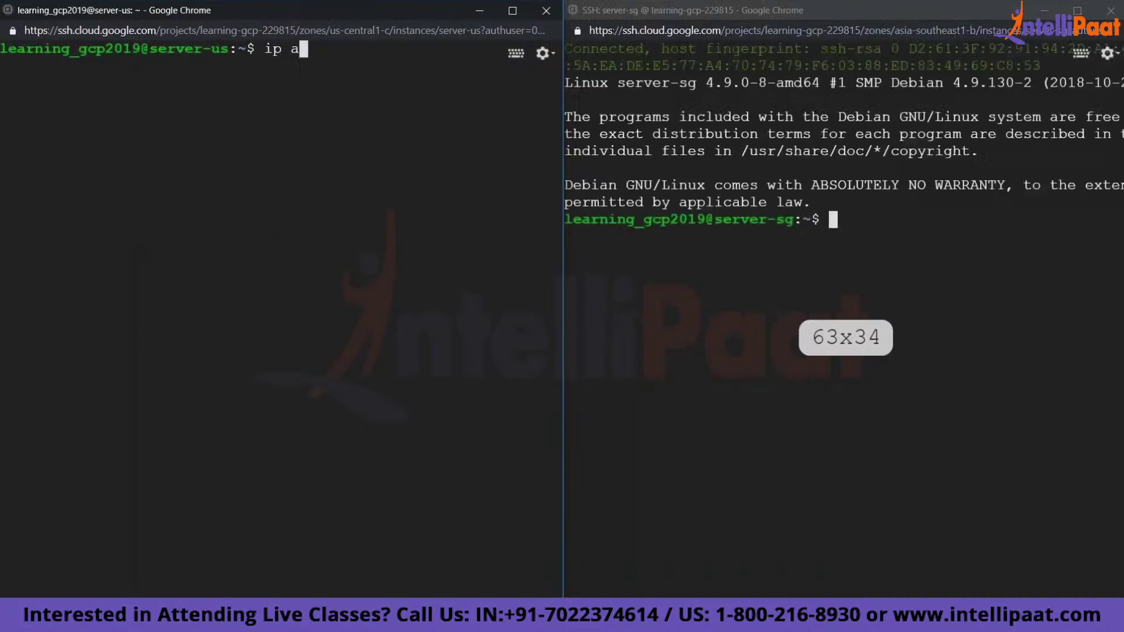
pyautogui.press('Return')
# Clear the server-sg SSH terminal and list its network interfaces with "ip a".
pyautogui.click(1012, 264)
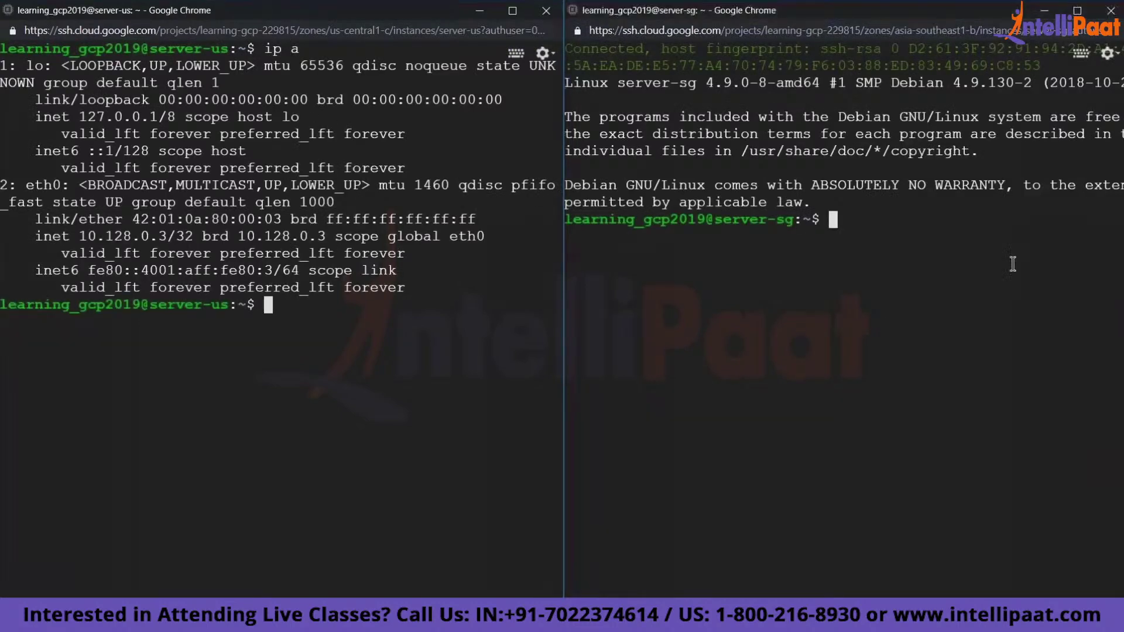
pyautogui.write('clear')
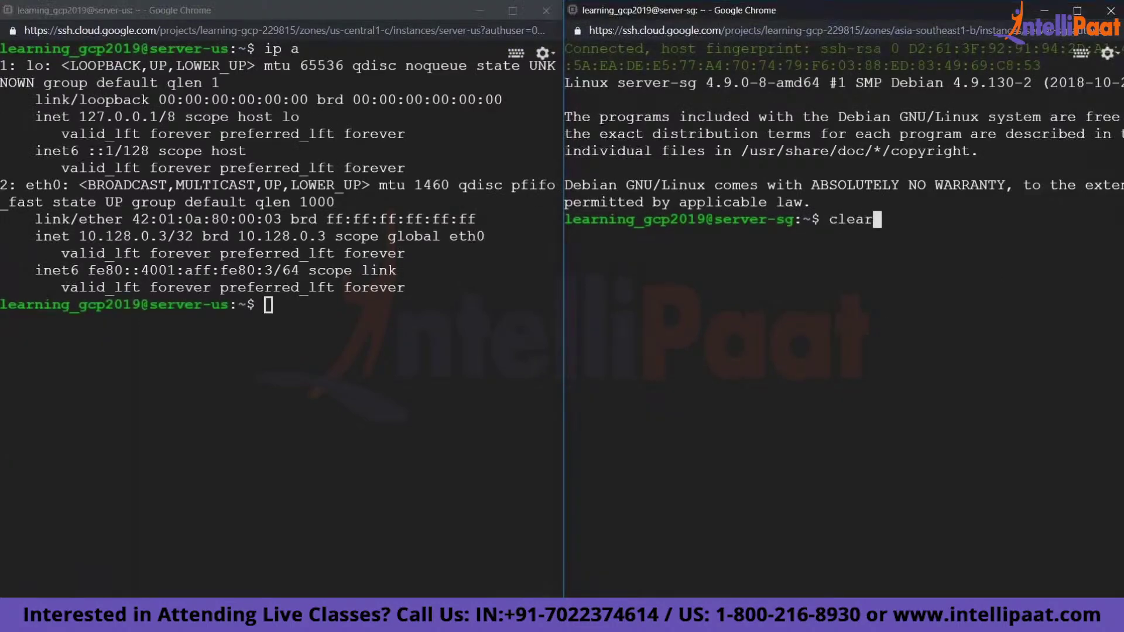
pyautogui.press('Return')
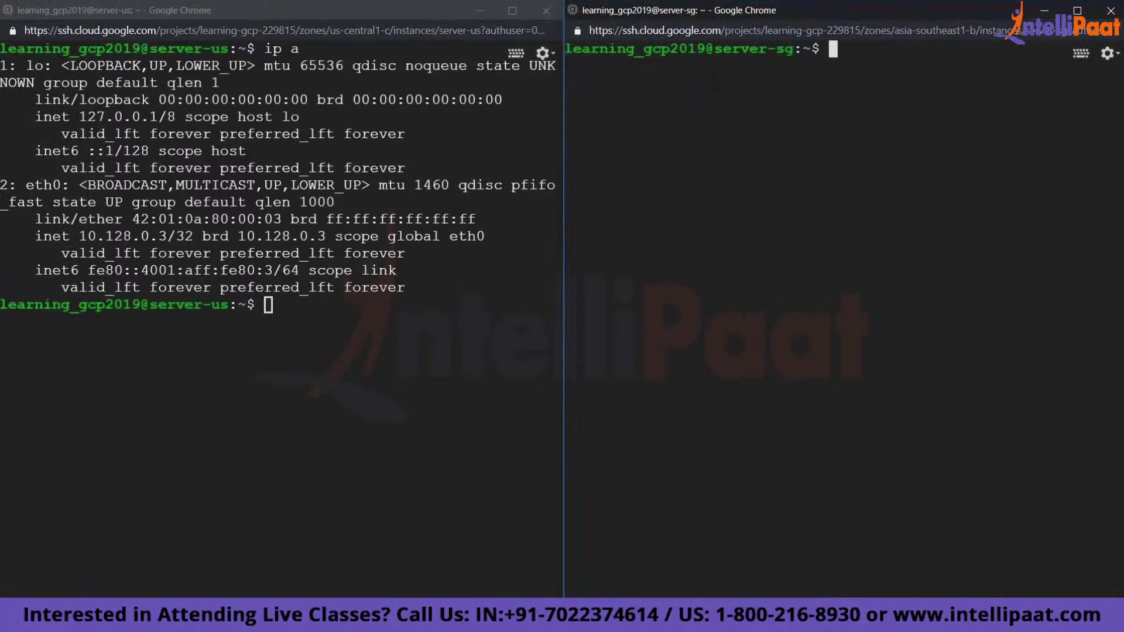
pyautogui.write('ip a')
pyautogui.press('Return')
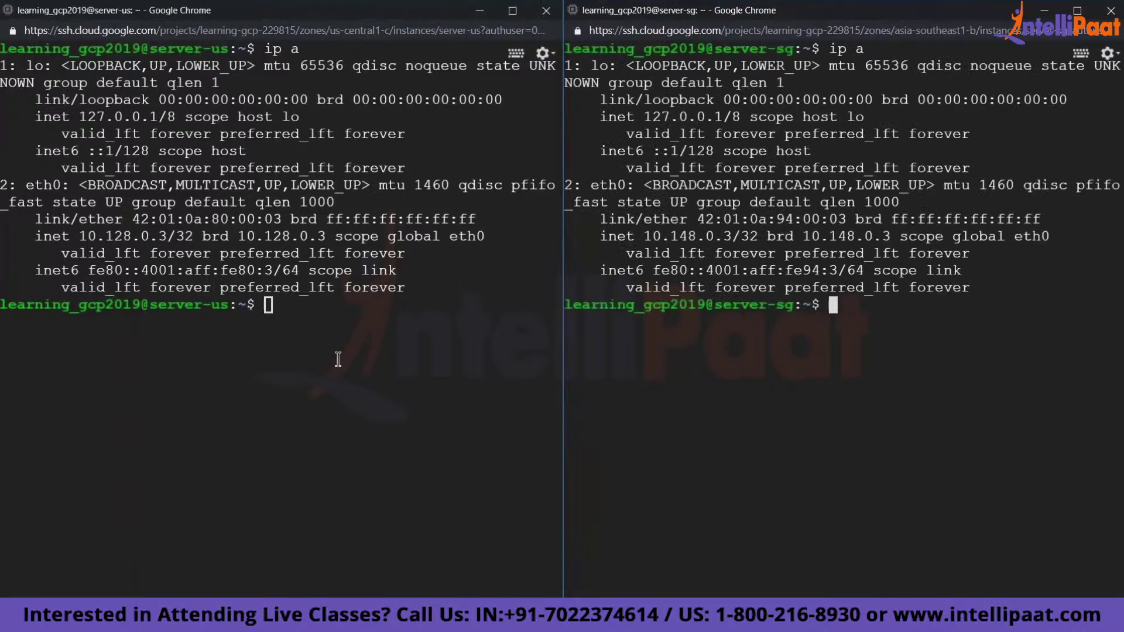
# Enter "ping 10.148.0.3" in the server-us terminal, copying server-sg's internal IP, without running it.
pyautogui.click(336, 356)
pyautogui.write('ping')
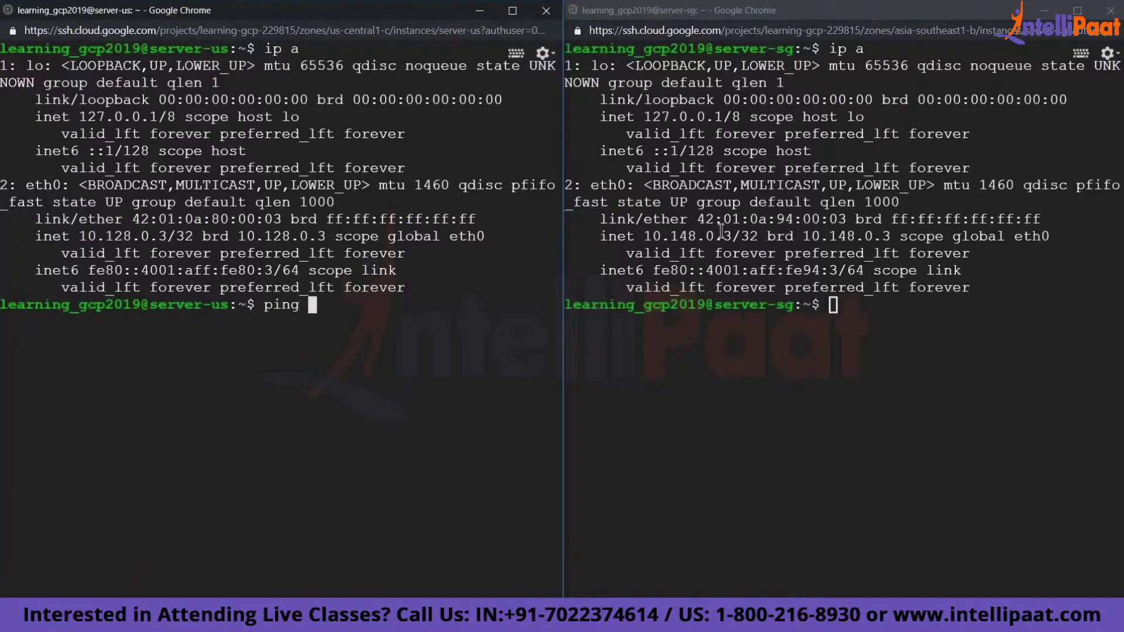
pyautogui.moveTo(645, 236); pyautogui.dragTo(732, 236)
pyautogui.hotkey('ctrl', 'c')
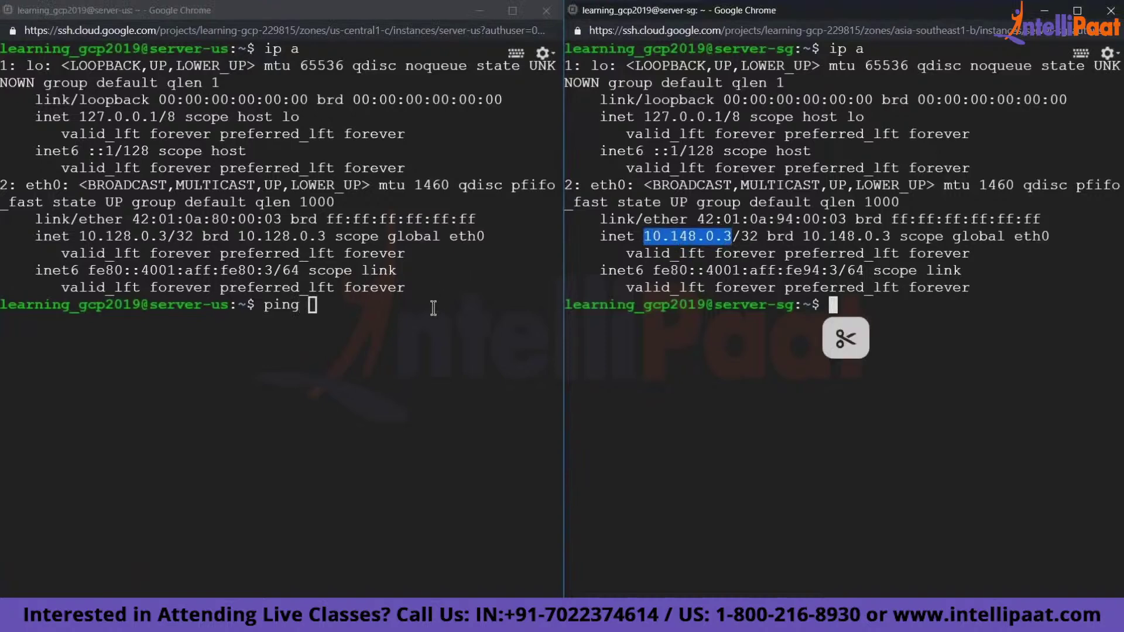
pyautogui.click(438, 309)
pyautogui.hotkey('ctrl', 'v')
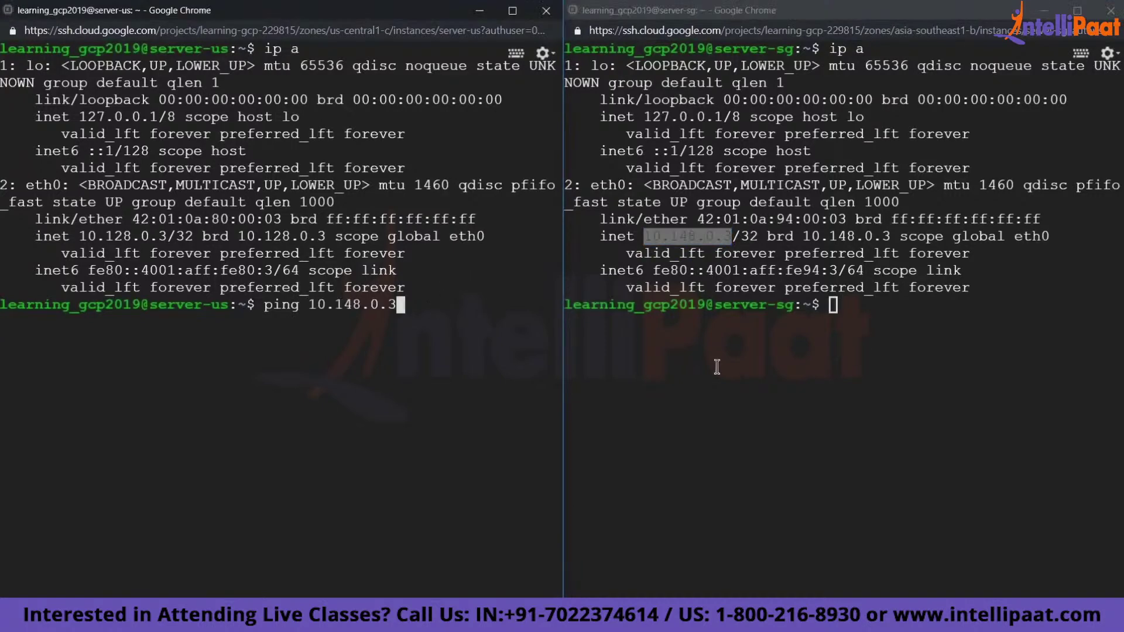
# Enter "ping 10.128.0.3" in the server-sg terminal using server-us's internal IP, and start the pings on both servers.
pyautogui.click(870, 339)
pyautogui.write('ping')
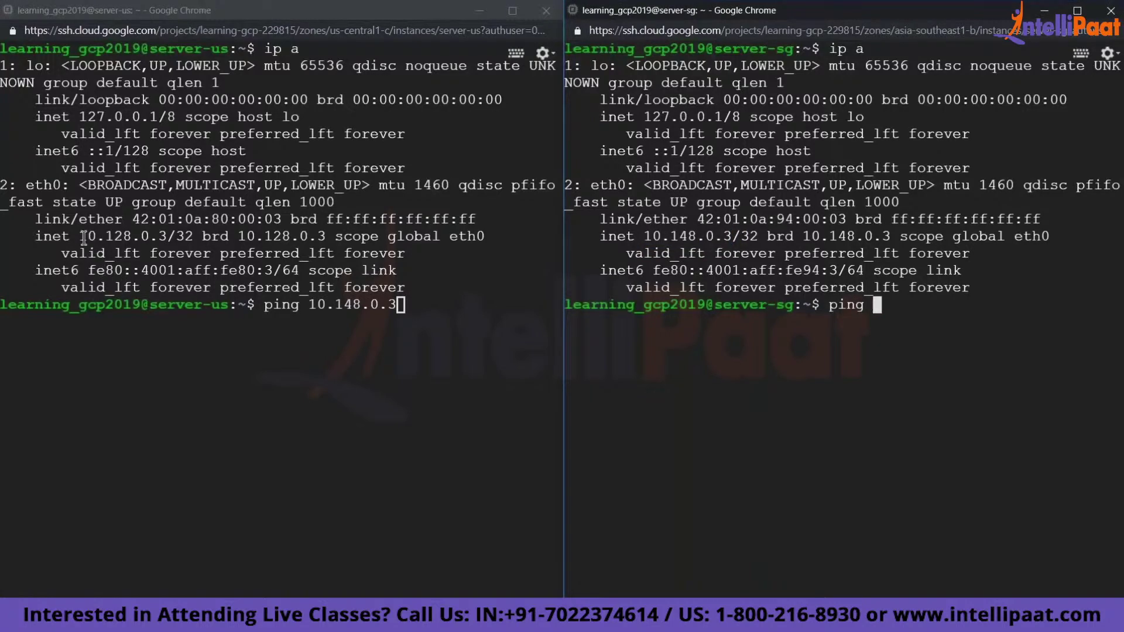
pyautogui.moveTo(80, 236); pyautogui.dragTo(164, 236)
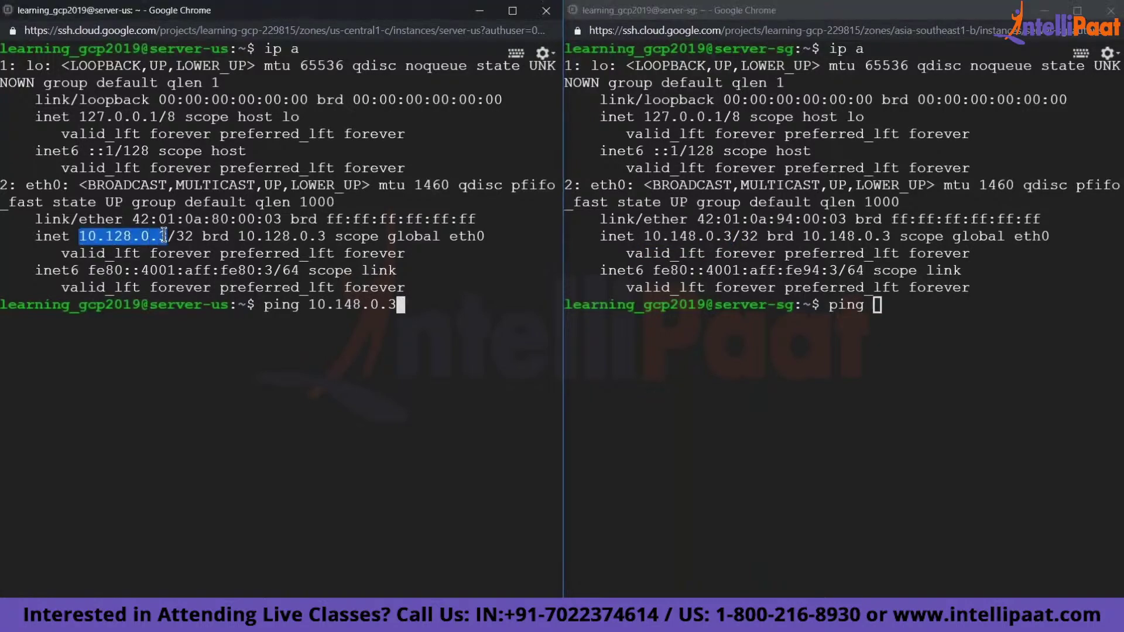
pyautogui.click(917, 311)
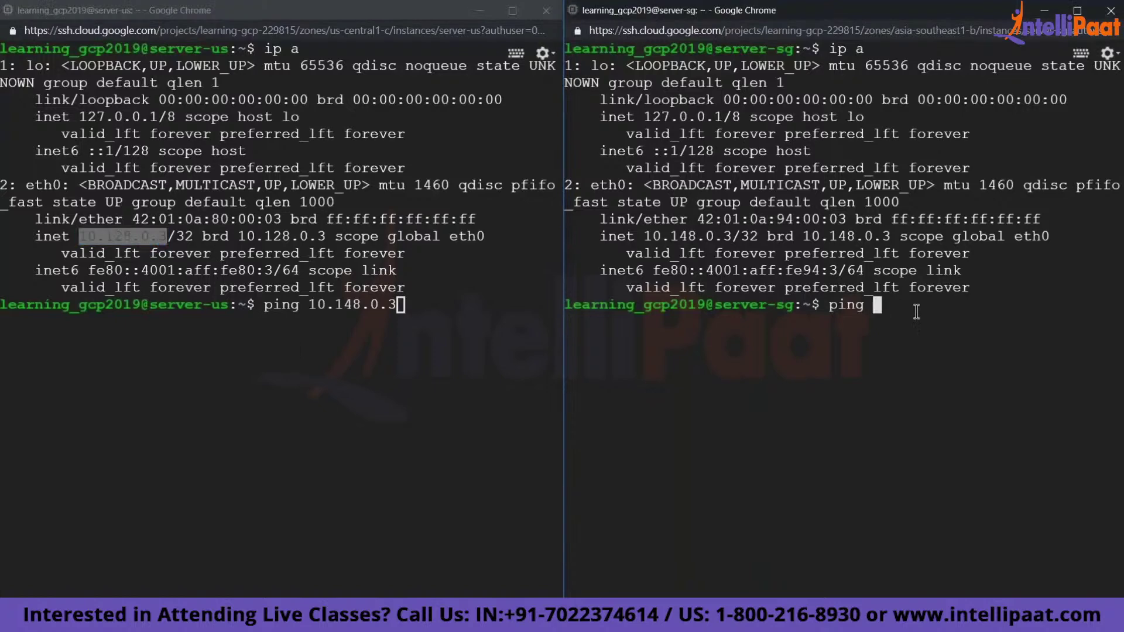
pyautogui.write('10.128.0.3')
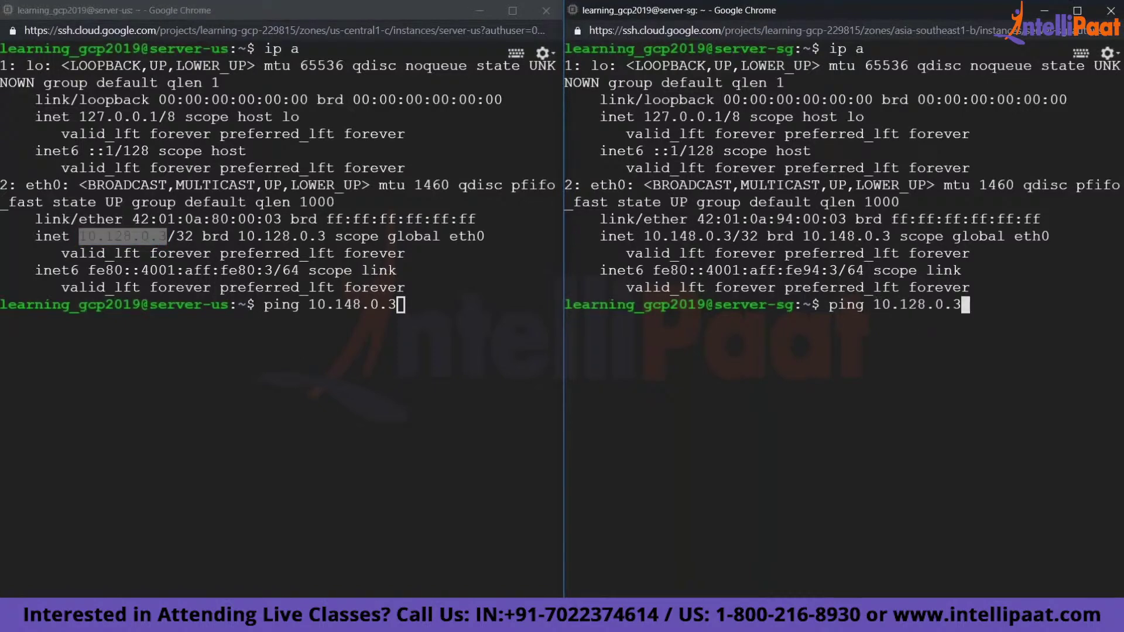
pyautogui.press('Return')
pyautogui.click(459, 310)
pyautogui.press('Return')
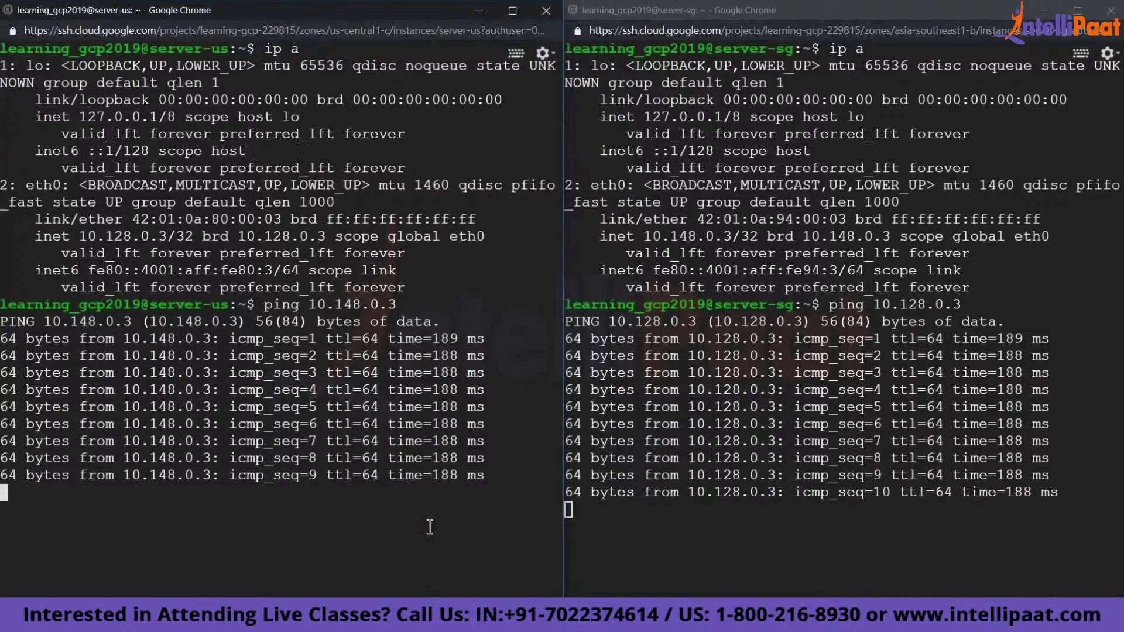
# Stop the running pings in both the server-us and server-sg terminals.
pyautogui.hotkey('ctrl', 'c')
pyautogui.click(748, 524)
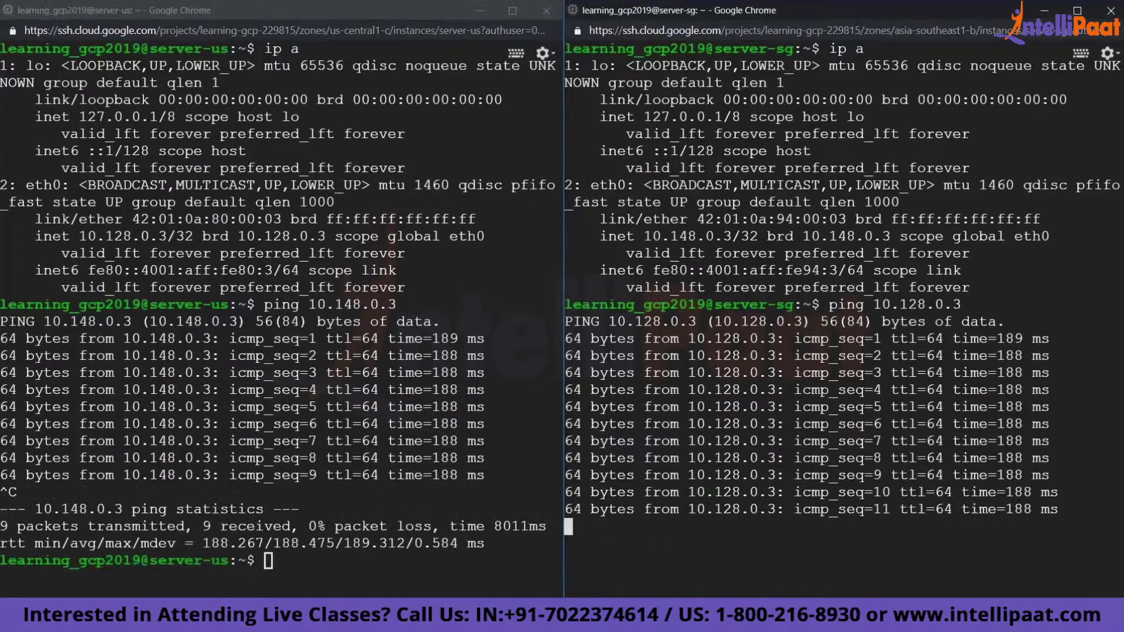
pyautogui.hotkey('ctrl', 'c')
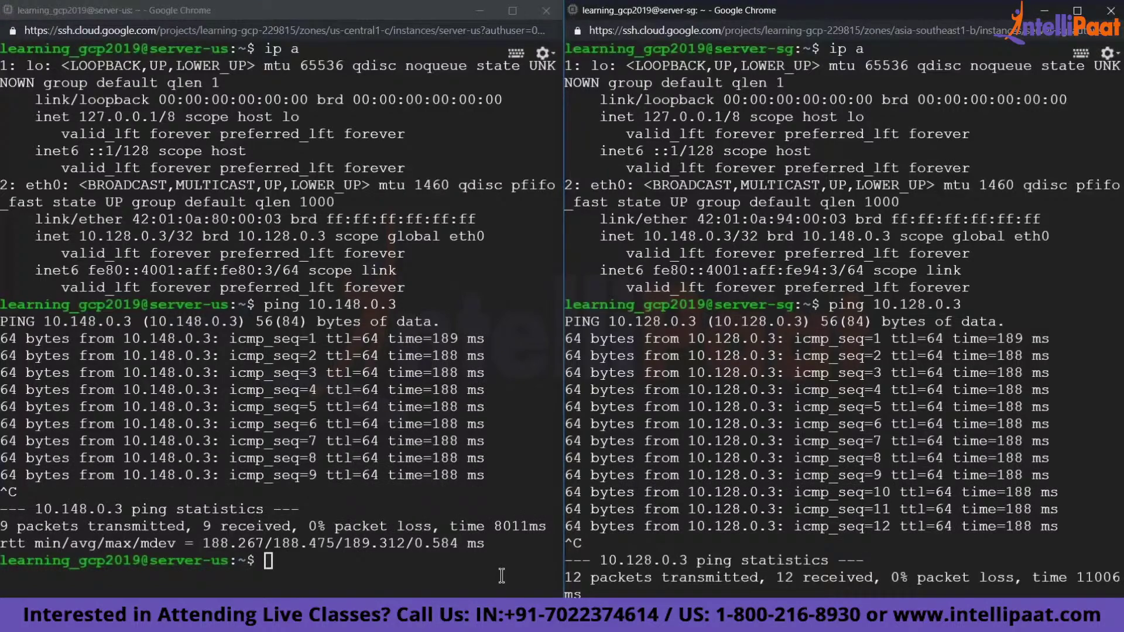
pyautogui.click(502, 576)
pyautogui.press('Up')
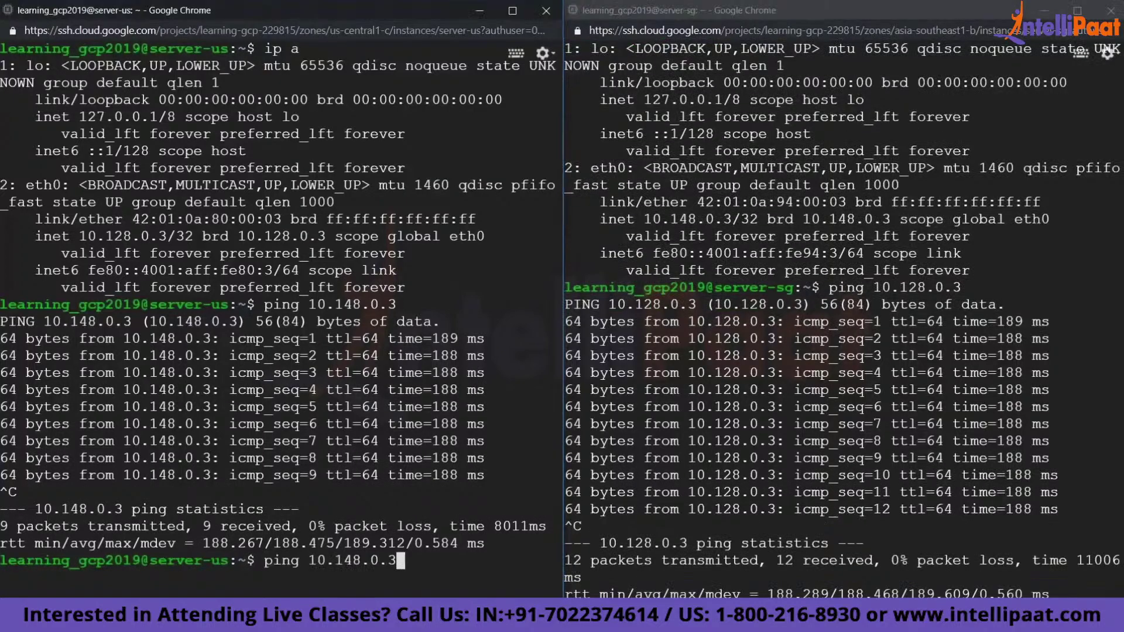
pyautogui.press('Home')
pyautogui.press('Delete')
pyautogui.press('Delete')
pyautogui.press('Delete')
pyautogui.press('Delete')
pyautogui.press('Delete')
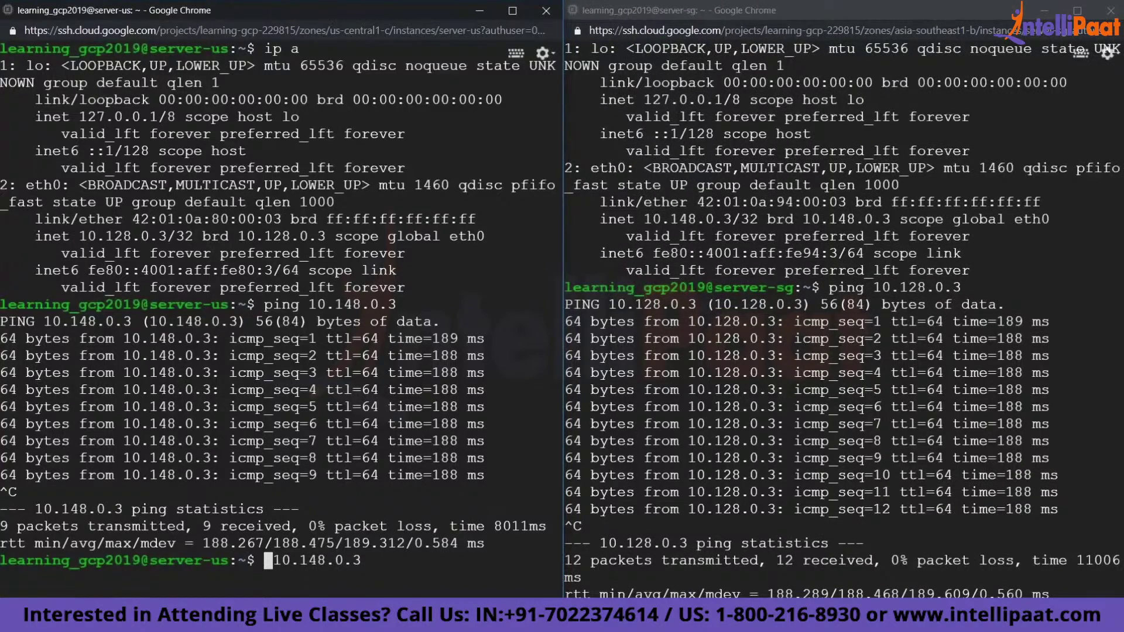
pyautogui.hotkey('ctrl', 'c')
# Clear the server-us terminal and connect from it to server-sg with "ssh 10.148.0.3", accepting the host key.
pyautogui.write('clear')
pyautogui.press('Return')
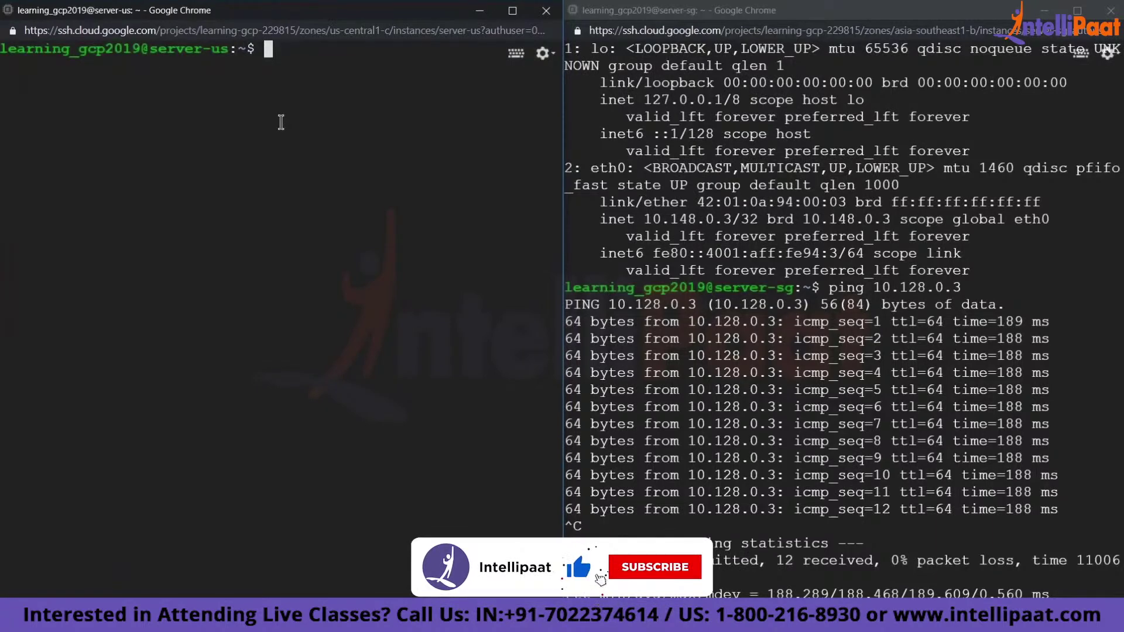
pyautogui.press('Up')
pyautogui.press('Up')
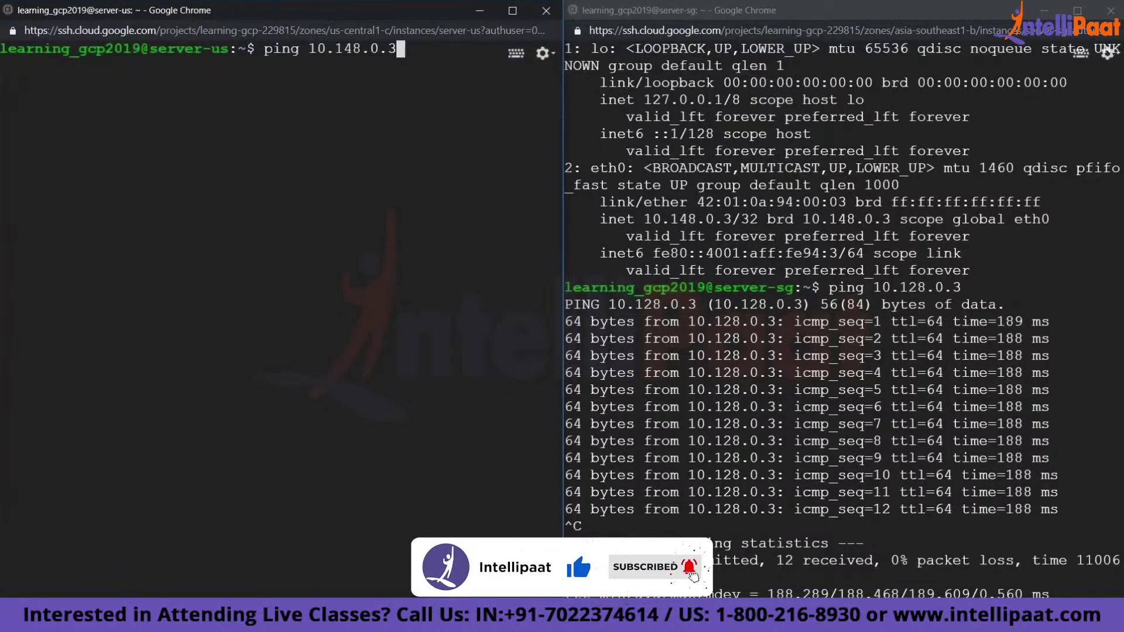
pyautogui.press('Home')
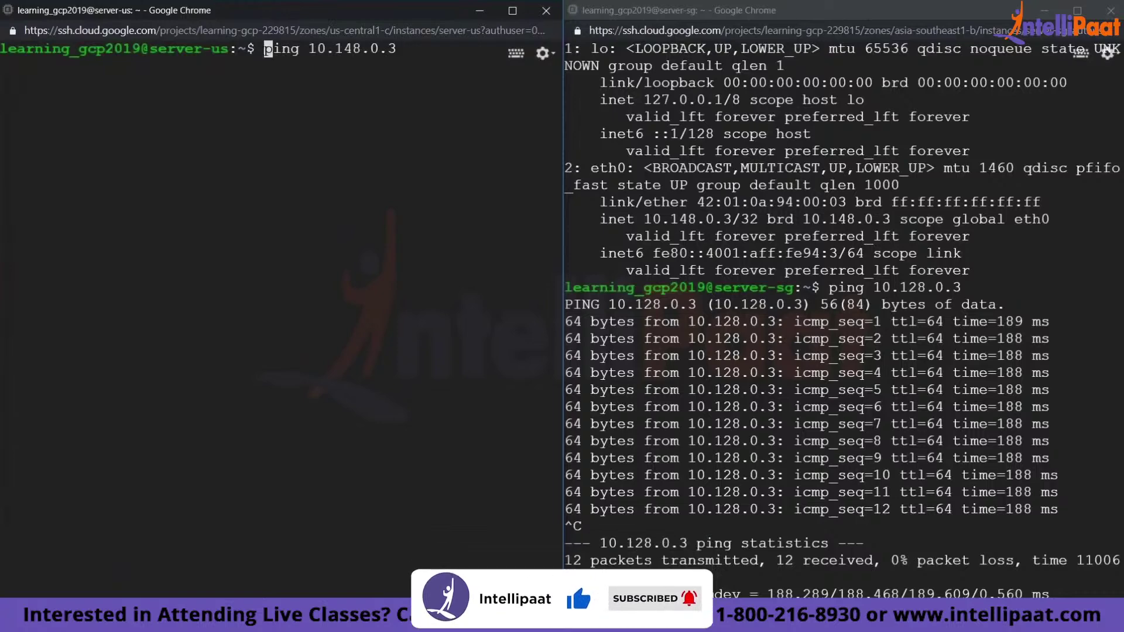
pyautogui.press('Delete')
pyautogui.press('Delete')
pyautogui.press('Delete')
pyautogui.press('Delete')
pyautogui.write('ssh')
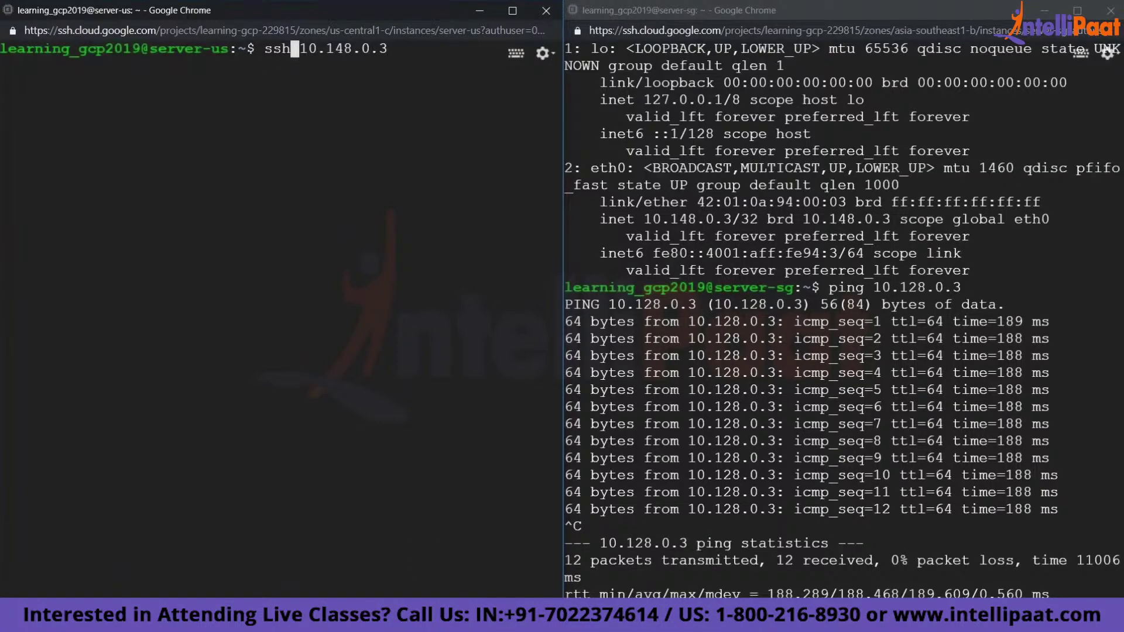
pyautogui.press('Return')
pyautogui.write('yes')
pyautogui.press('Return')
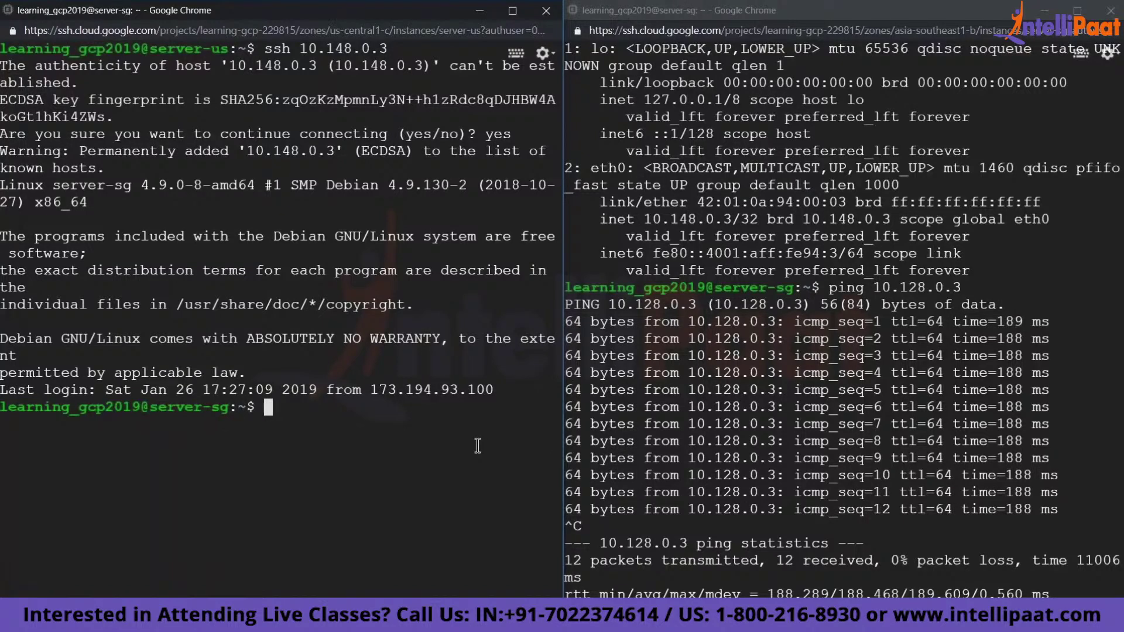
# Close both SSH terminal windows and return to the VM instances list.
pyautogui.click(547, 12)
pyautogui.click(351, 108)
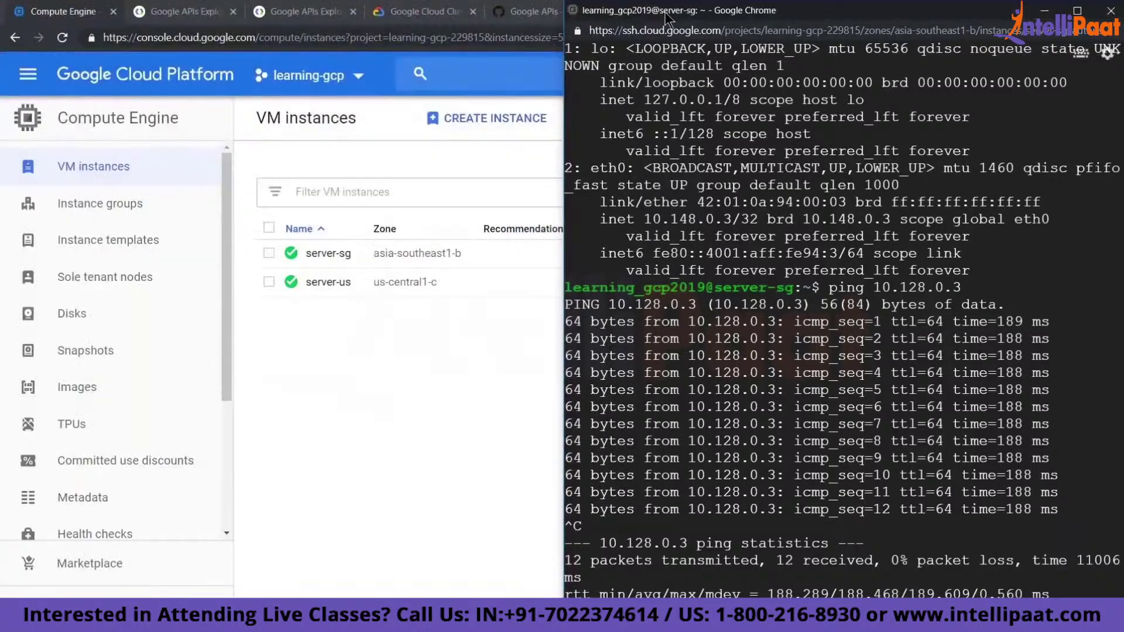
pyautogui.doubleClick(666, 18)
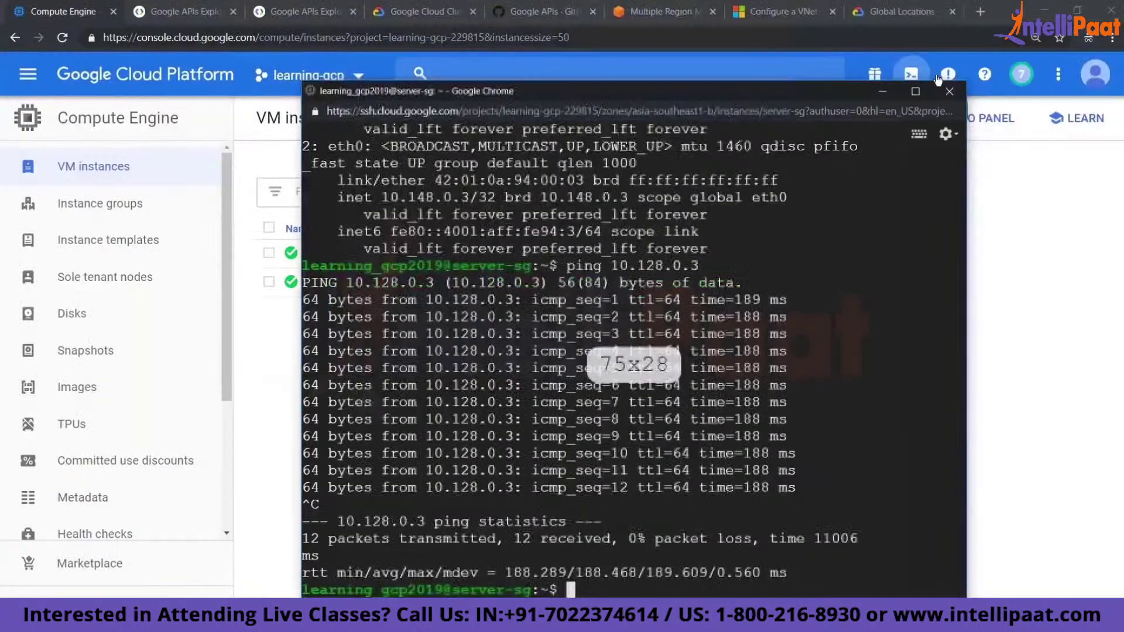
pyautogui.click(948, 91)
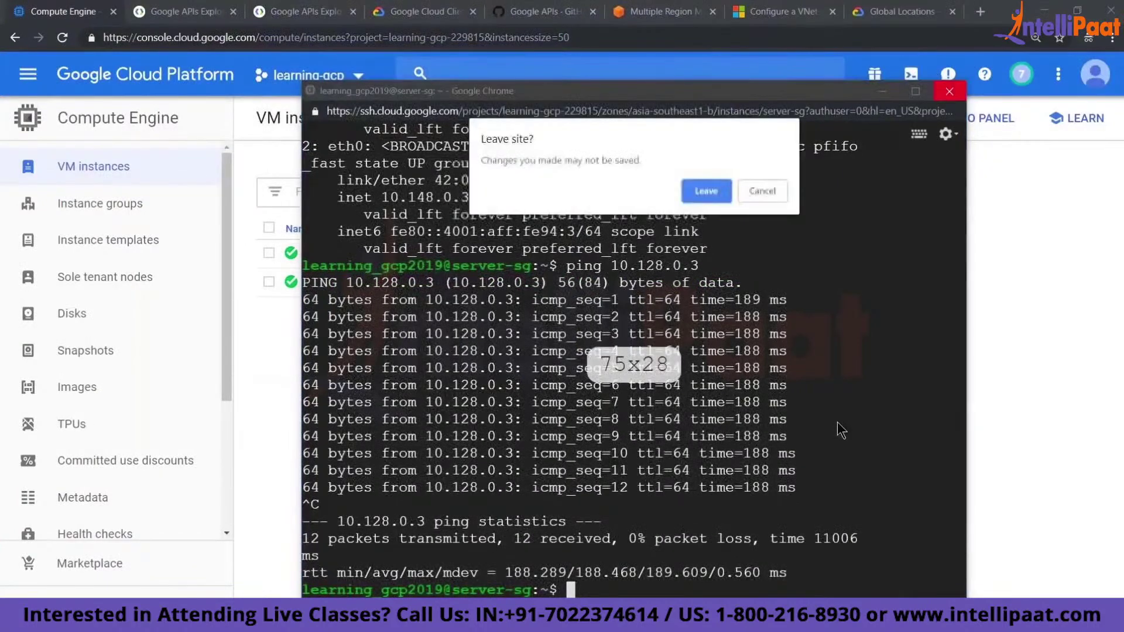
pyautogui.click(705, 190)
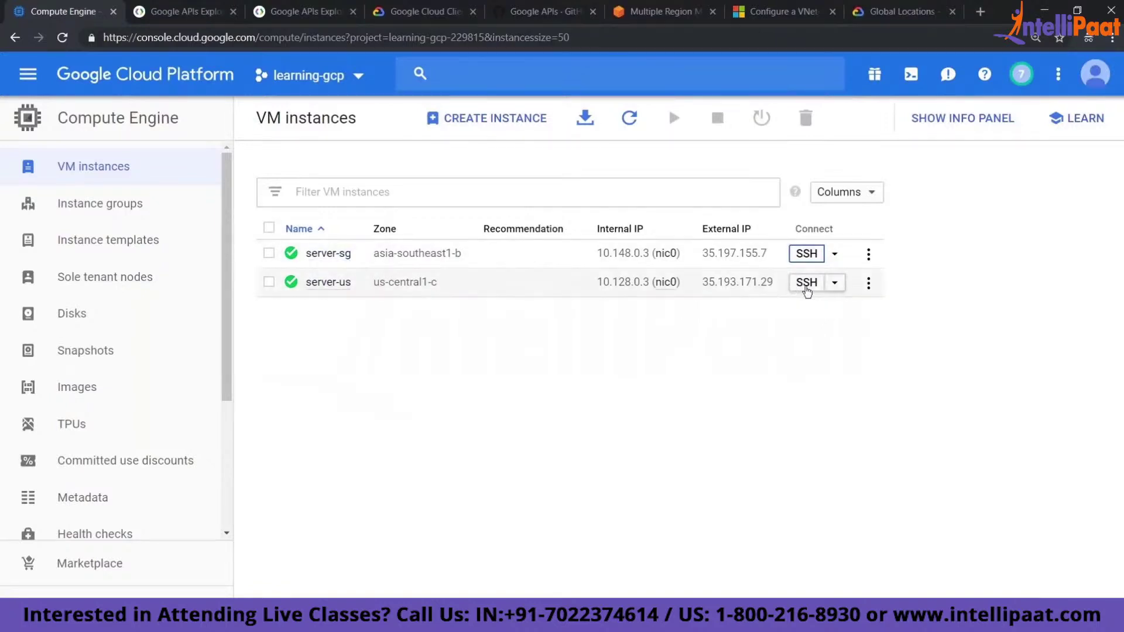
# Set the external IP of server-us's network interface to None and save the instance.
pyautogui.click(324, 283)
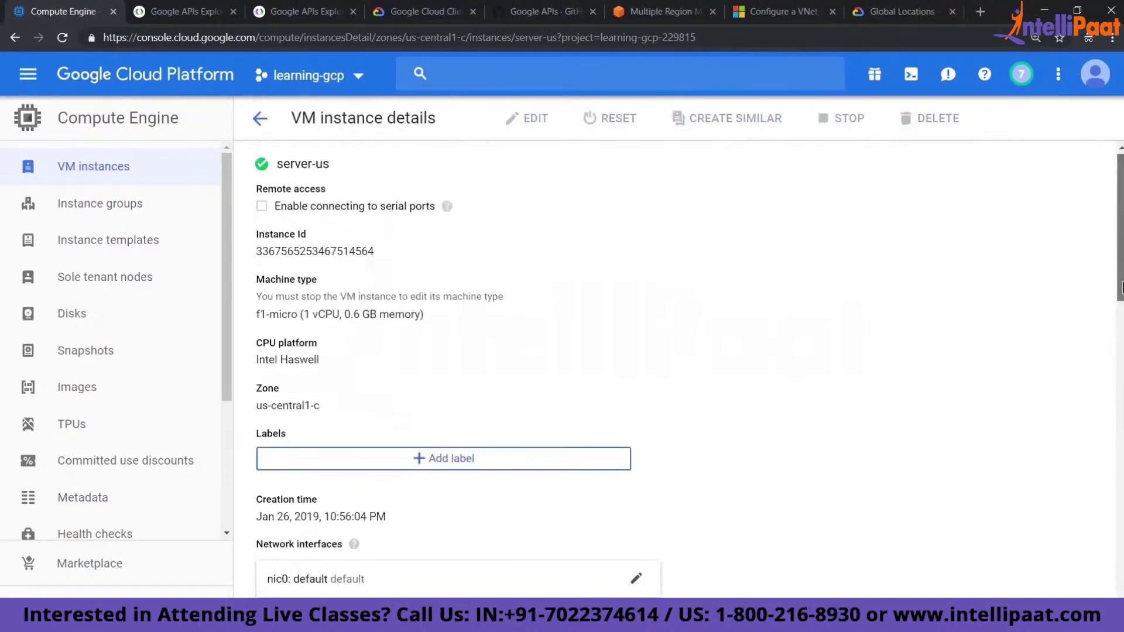
pyautogui.moveTo(1121, 243); pyautogui.dragTo(1121, 310)
pyautogui.click(636, 362)
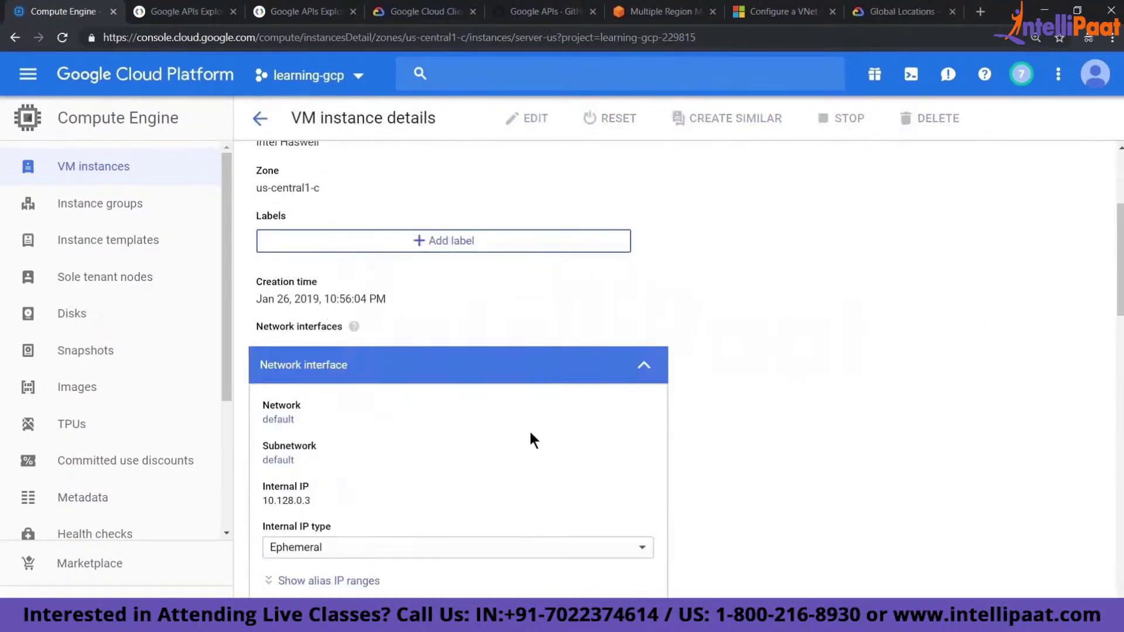
pyautogui.moveTo(1121, 301); pyautogui.dragTo(1121, 398)
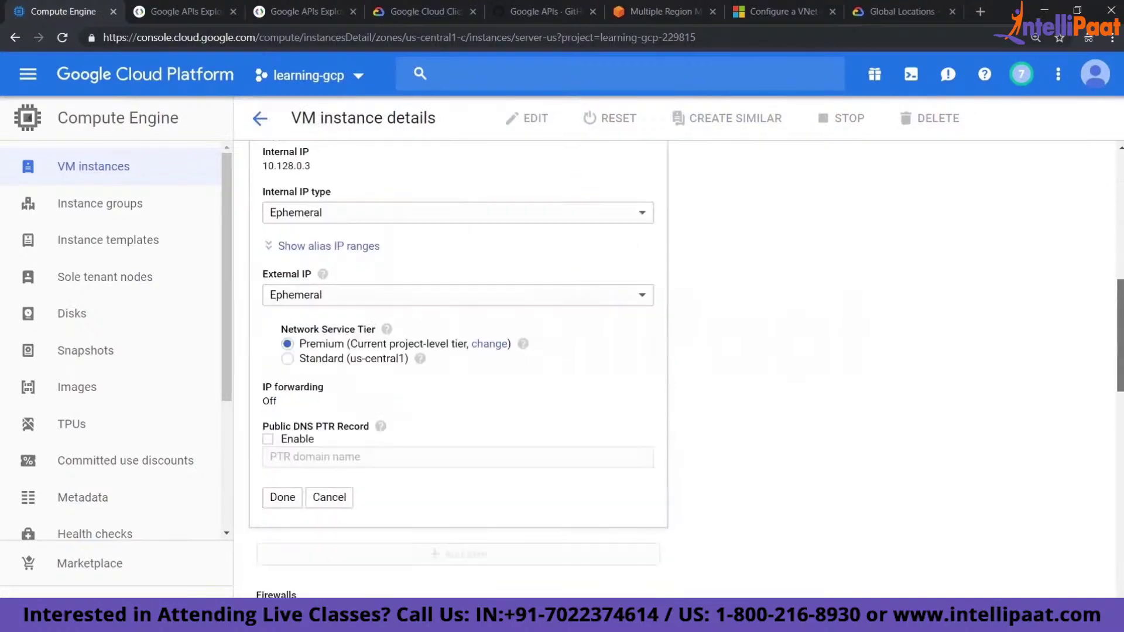
pyautogui.click(369, 291)
pyautogui.click(342, 272)
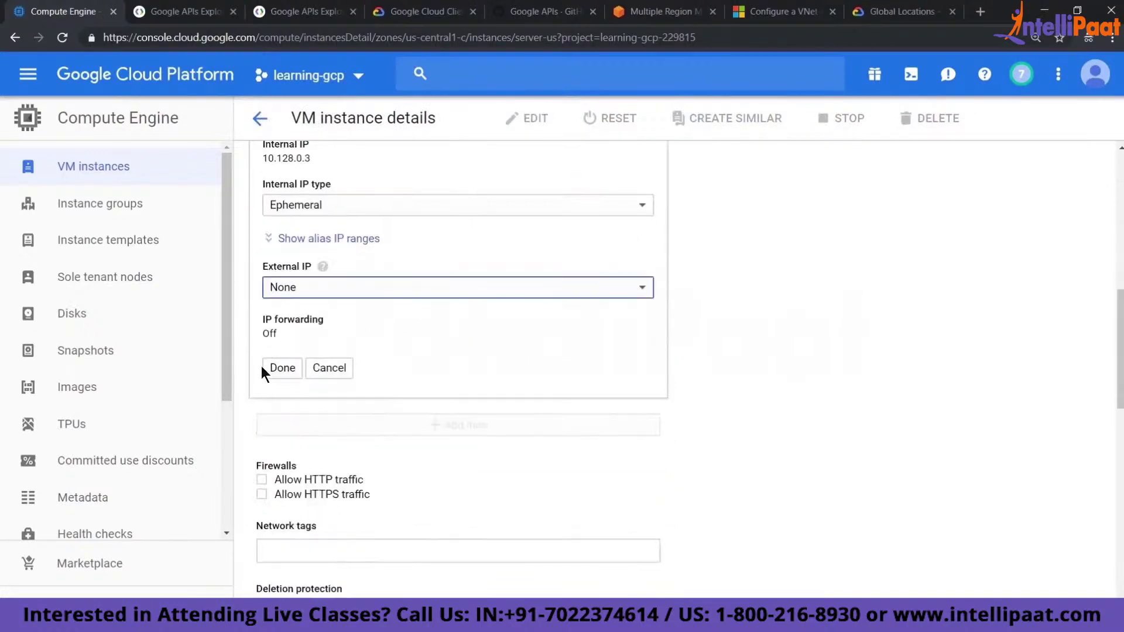
pyautogui.click(275, 368)
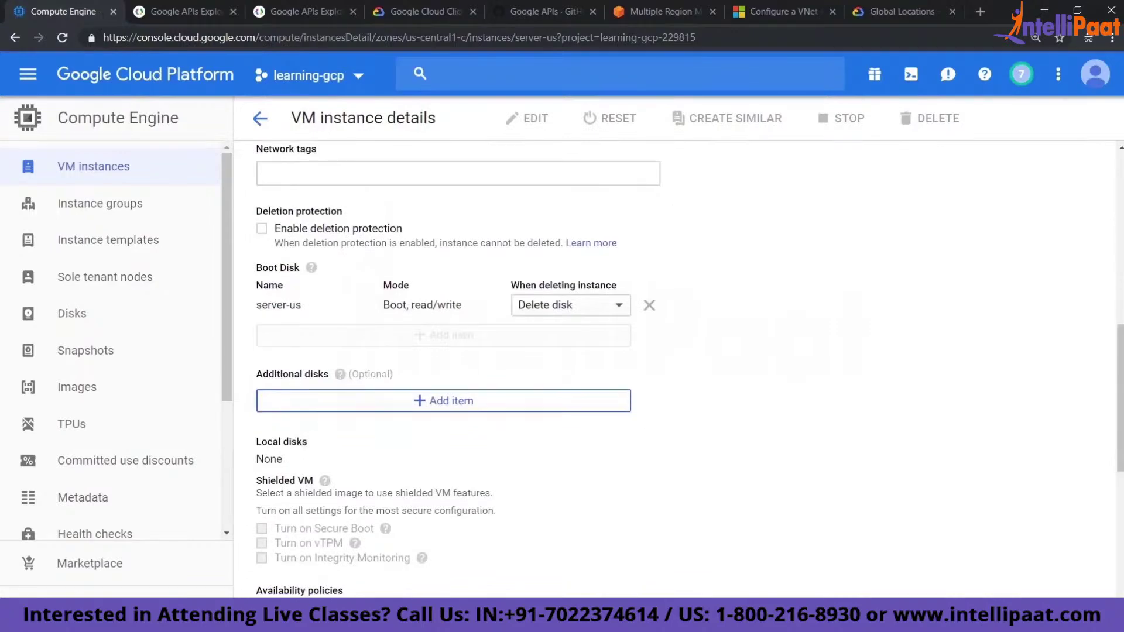
pyautogui.moveTo(1121, 398); pyautogui.dragTo(1121, 544)
pyautogui.click(275, 602)
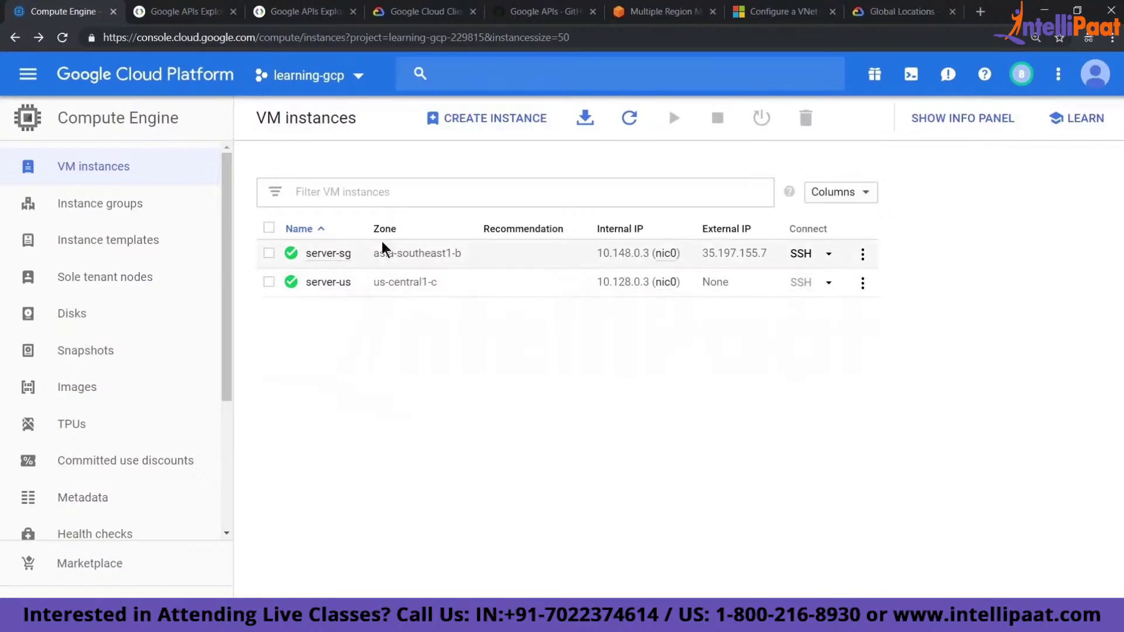
# Open an SSH session to server-sg and clear its terminal.
pyautogui.click(807, 257)
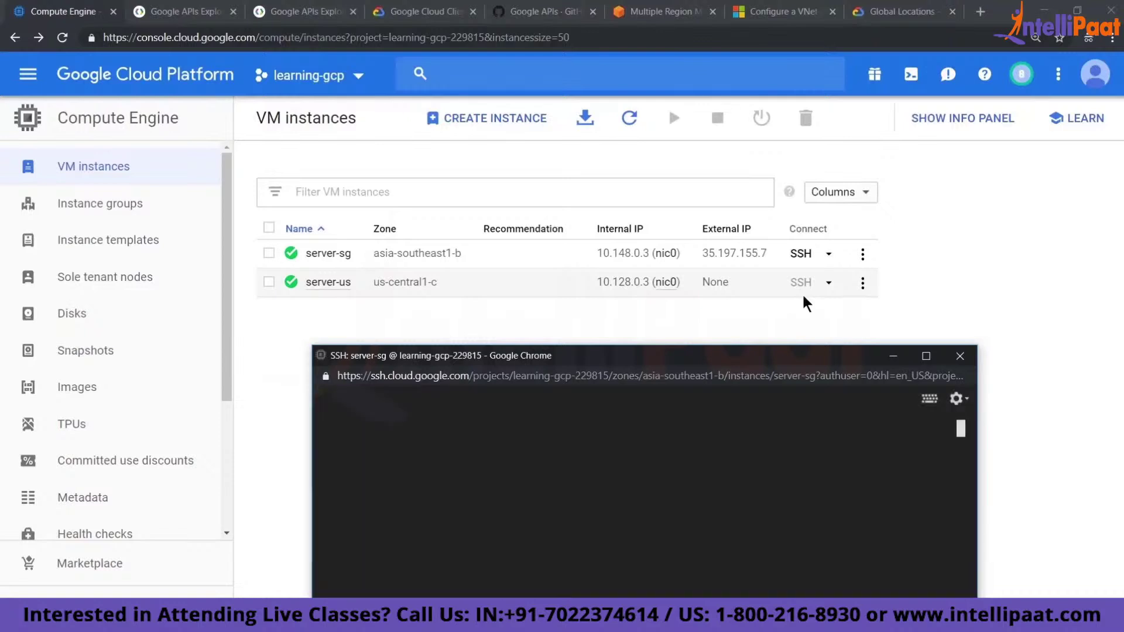
pyautogui.write('clear')
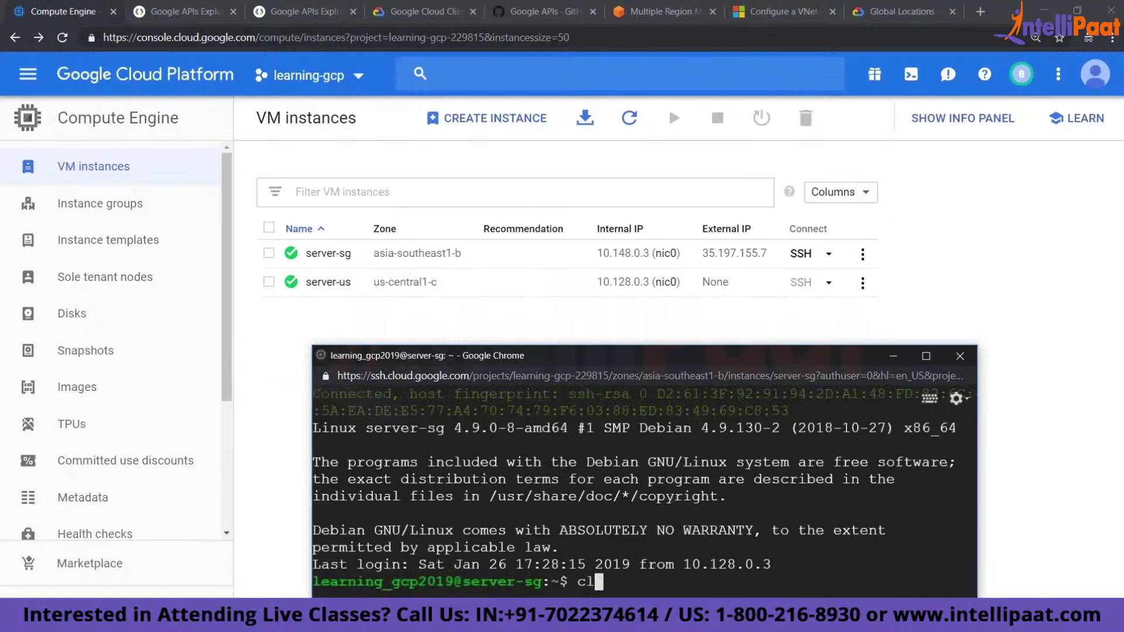
pyautogui.press('Return')
# Connect from server-sg to server-us with "ssh 10.128.0.3", accepting the host key, and move the terminal window up.
pyautogui.write('ssh')
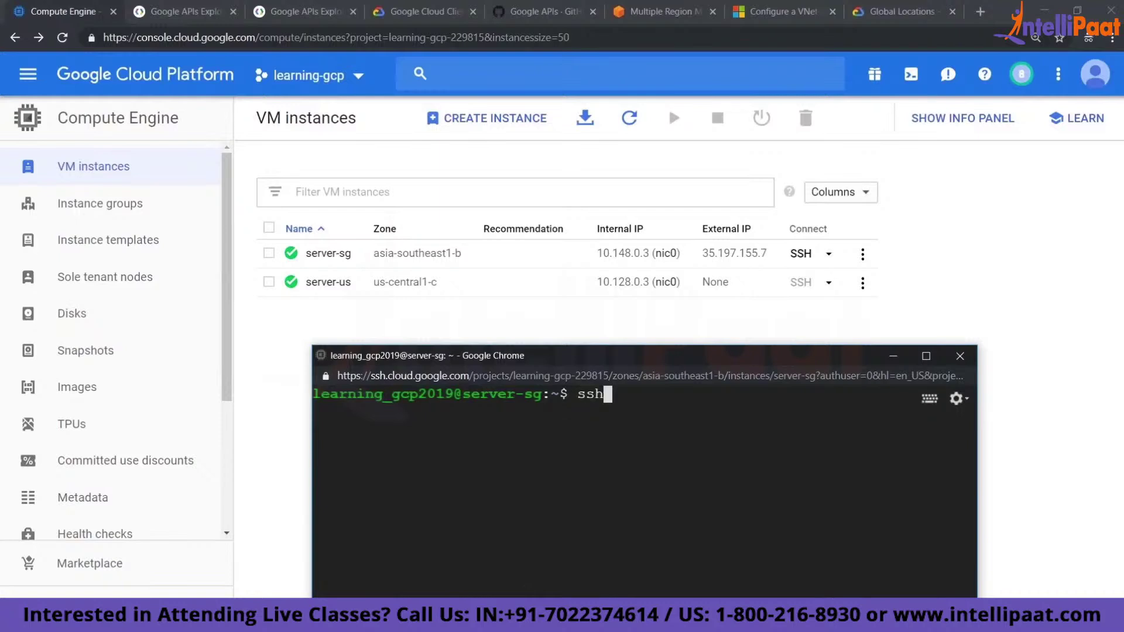
pyautogui.moveTo(595, 283); pyautogui.dragTo(648, 286)
pyautogui.hotkey('alt', 'Tab')
pyautogui.write('10.128.0.3')
pyautogui.press('Return')
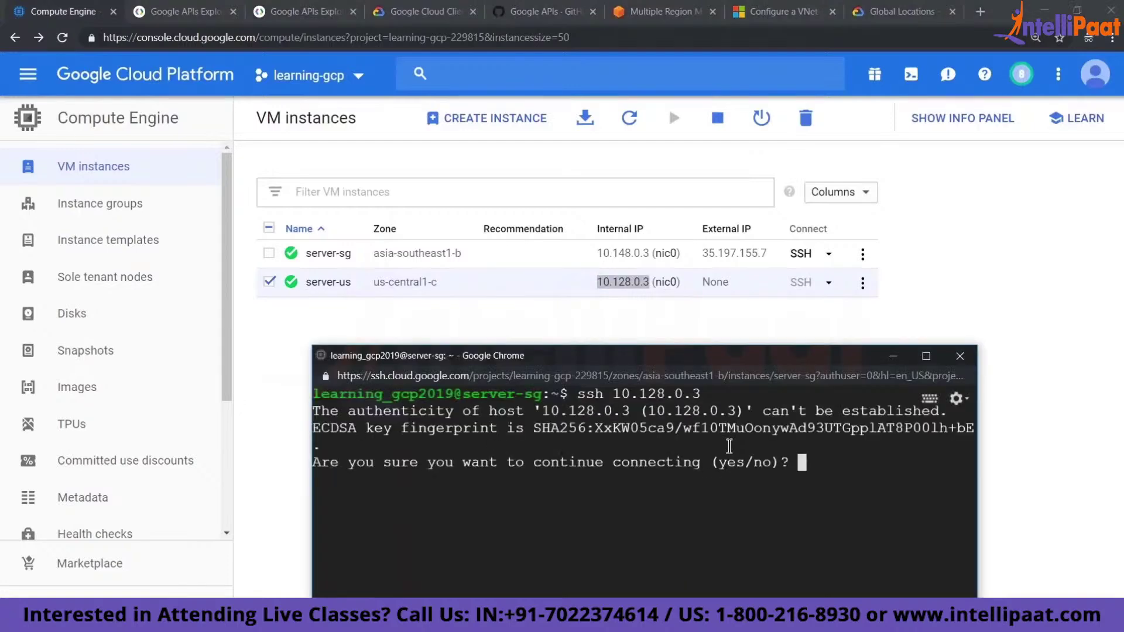
pyautogui.write('yes')
pyautogui.press('Return')
pyautogui.moveTo(697, 360); pyautogui.dragTo(690, 241)
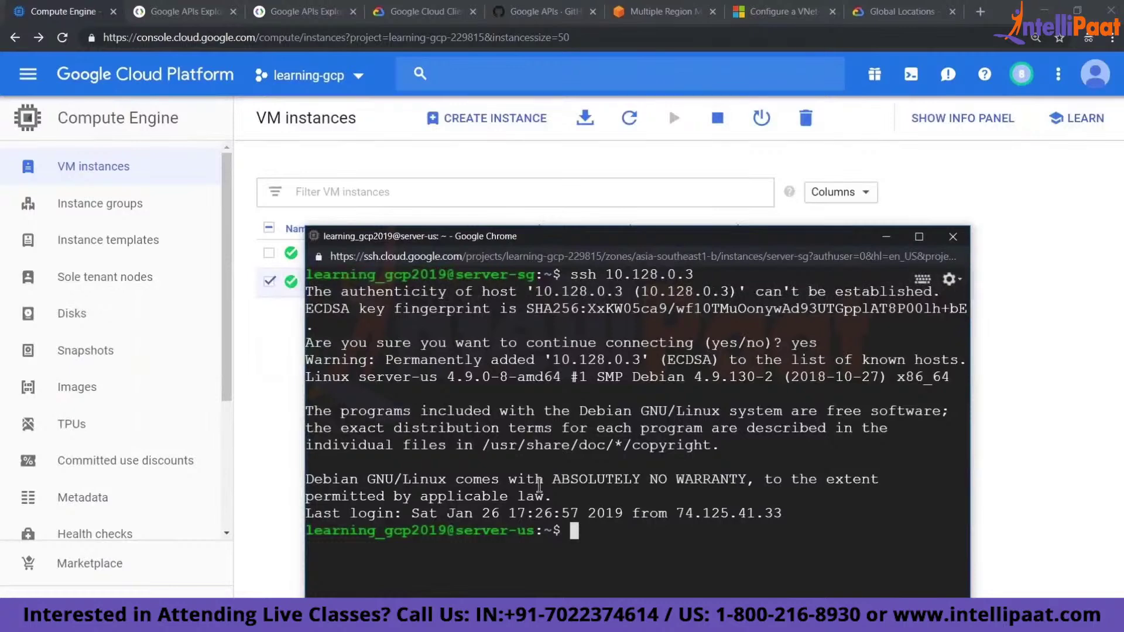